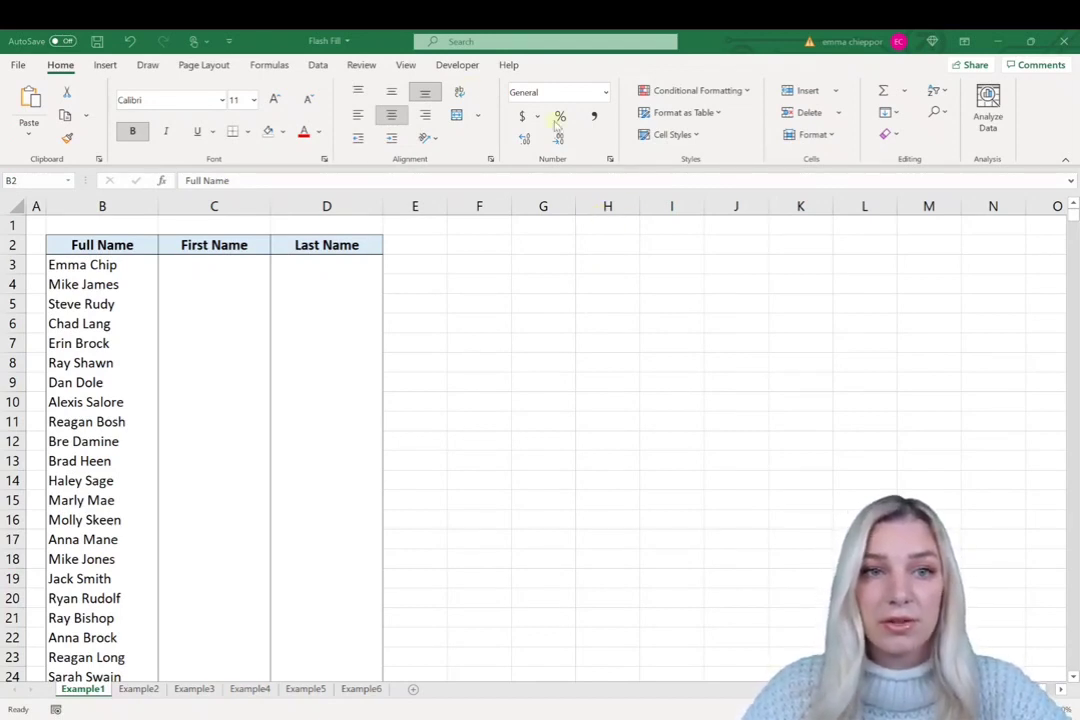
# - Show the Data ribbon tab, with Flash Fill, above the Example1 name list
pyautogui.click(318, 66)
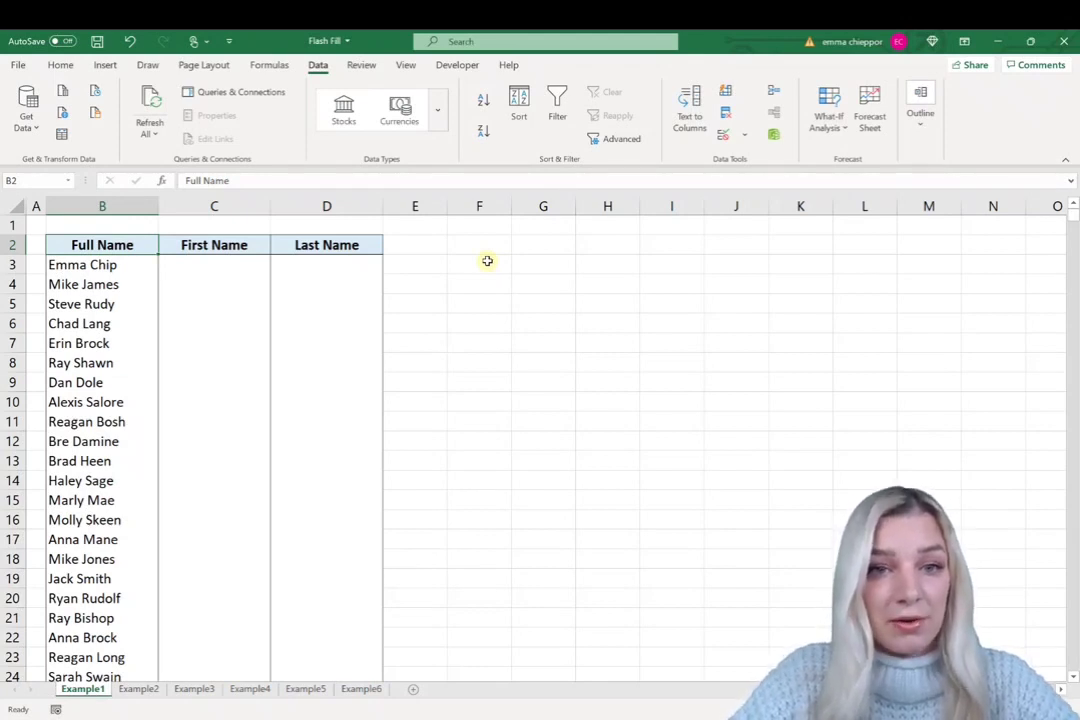
# - Flash Fill the First Name column from a first-name example typed in C3
pyautogui.click(239, 264)
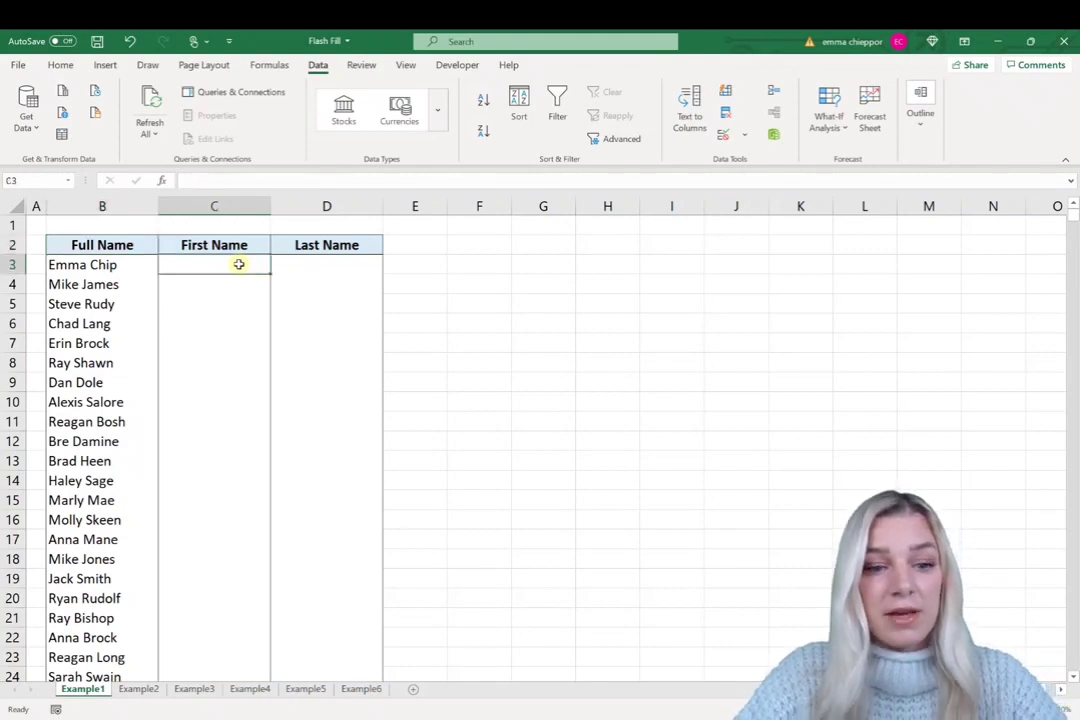
pyautogui.write('Emma')
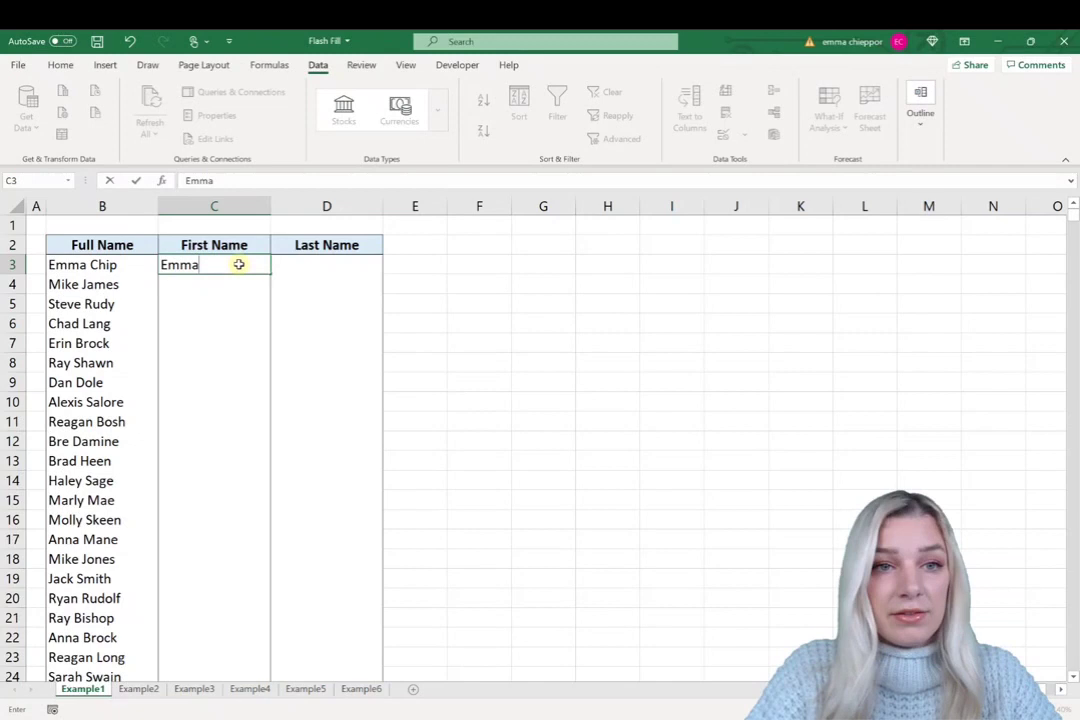
pyautogui.press('Return')
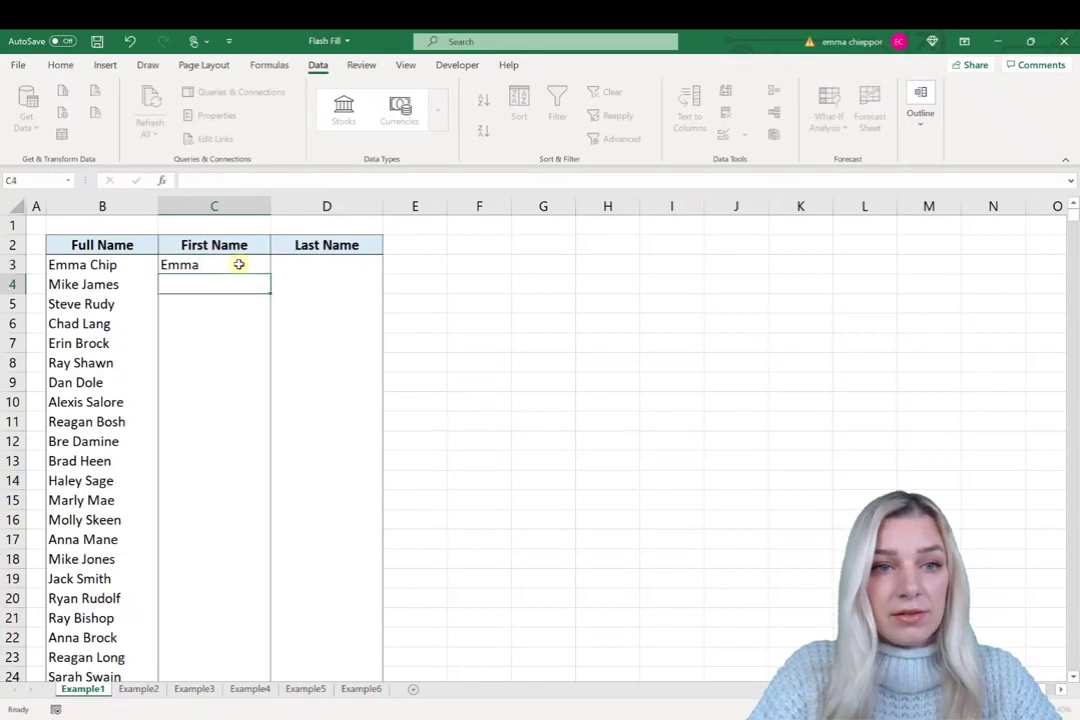
pyautogui.hotkey('ctrl', 'e')
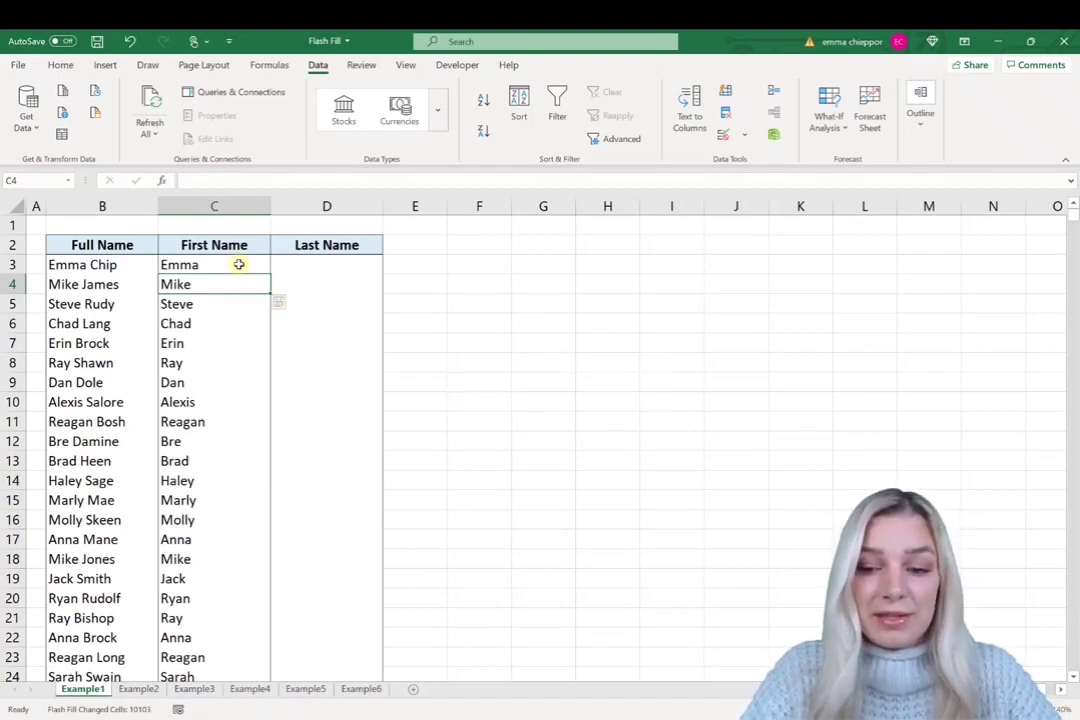
pyautogui.press('Right')
pyautogui.press('Up')
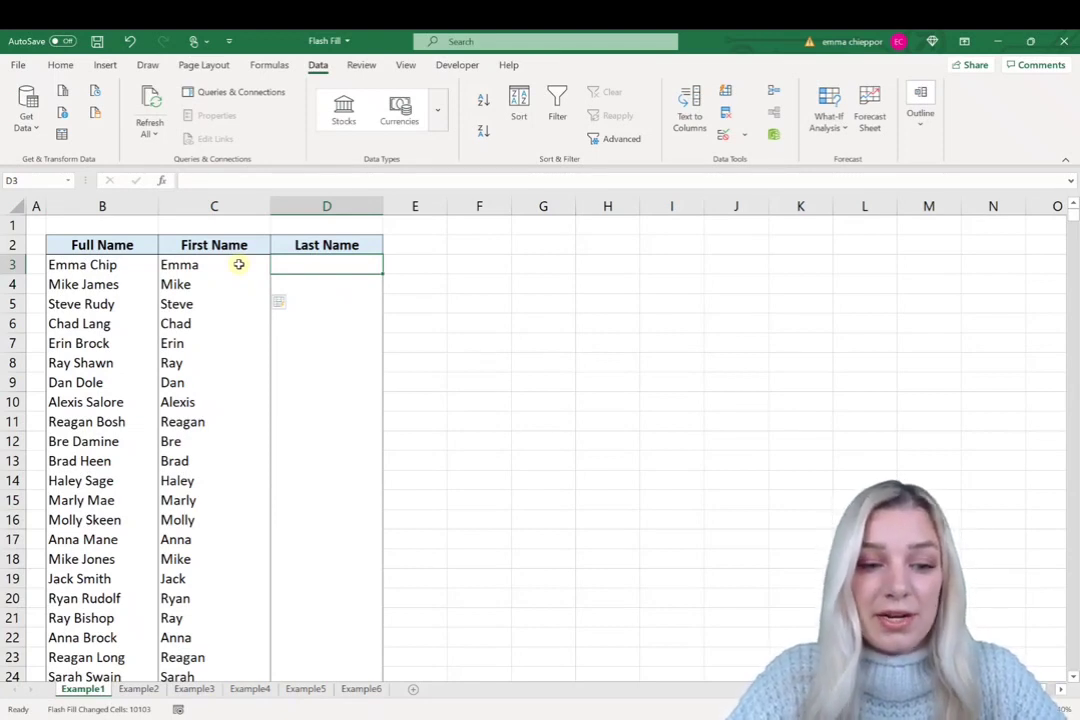
# - Flash Fill the Last Name column from a surname example typed in D3
pyautogui.write('Chip')
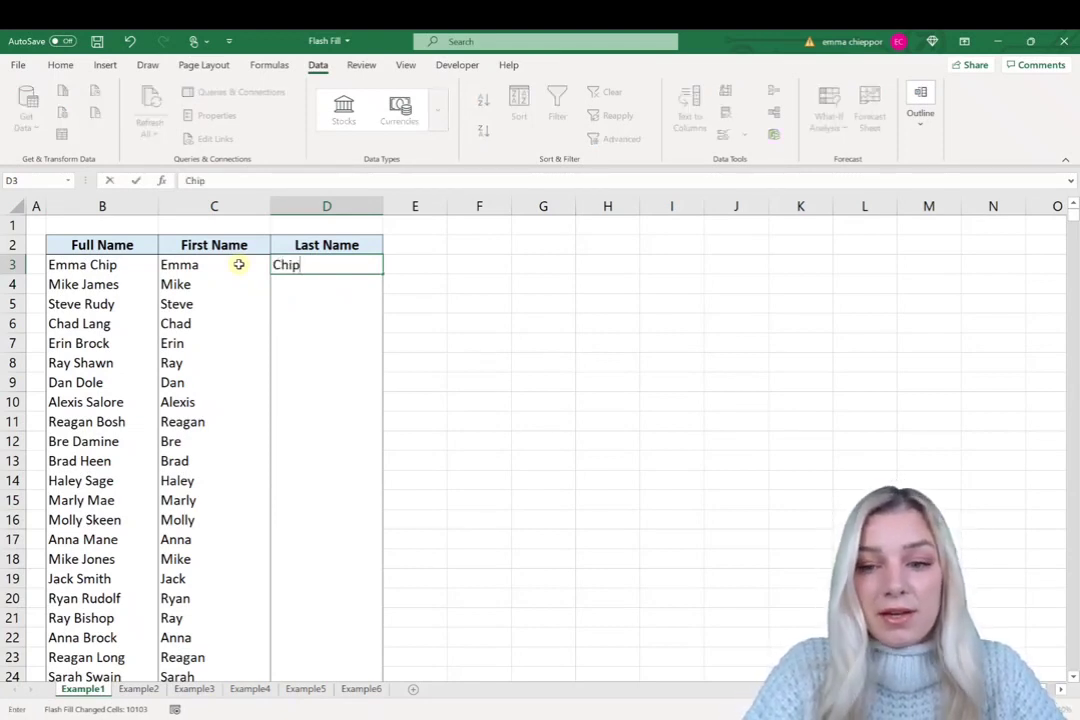
pyautogui.press('Return')
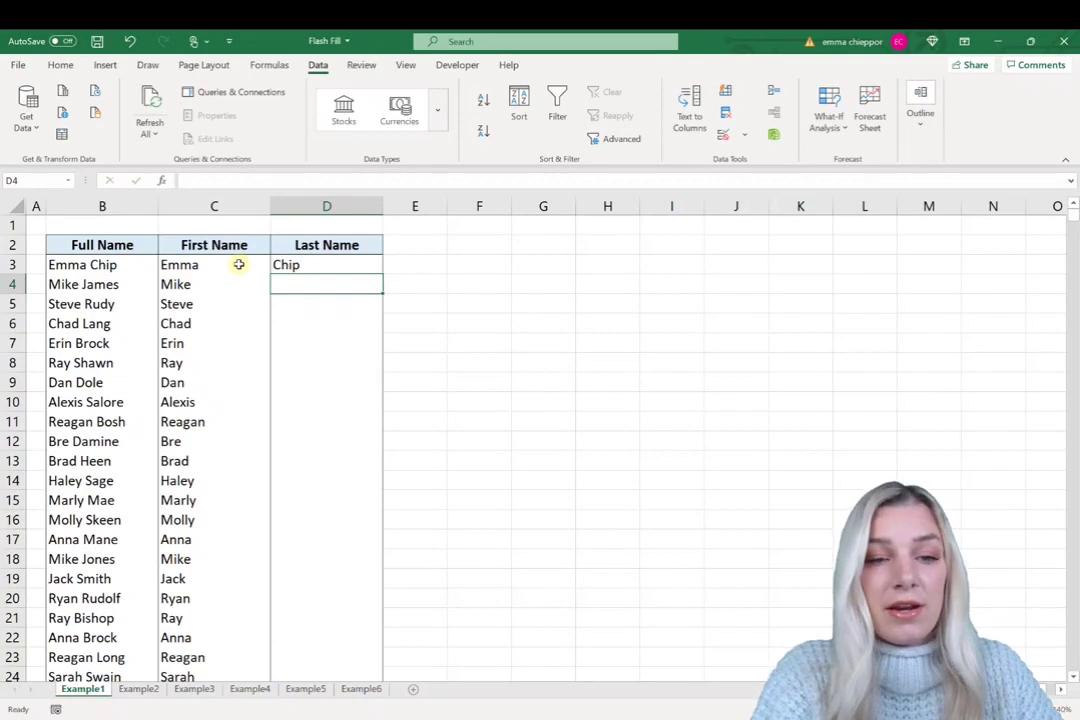
pyautogui.hotkey('ctrl', 'e')
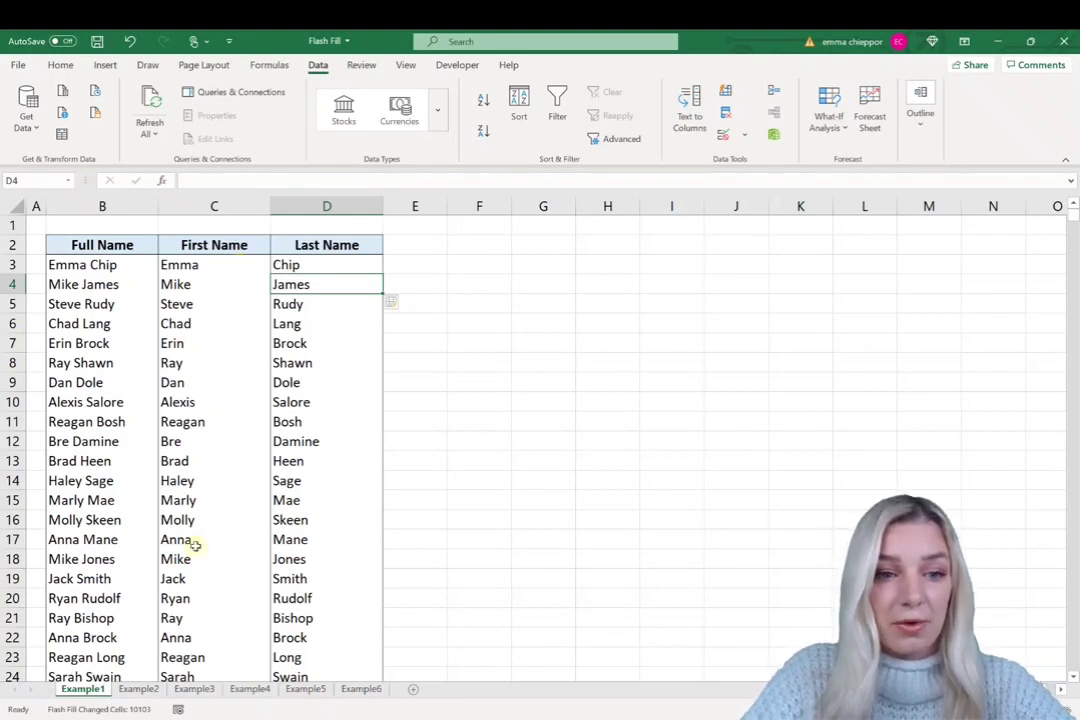
# - On Example2, Flash Fill the Full Name column from a joined first-and-last-name example in D3
pyautogui.click(138, 689)
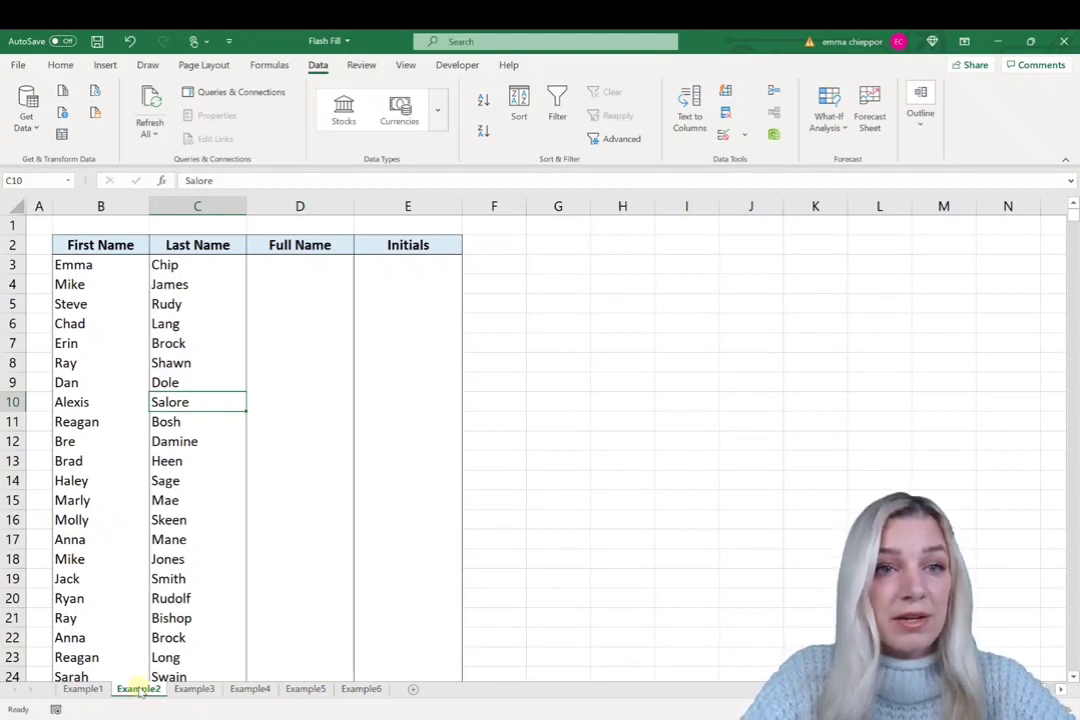
pyautogui.click(276, 264)
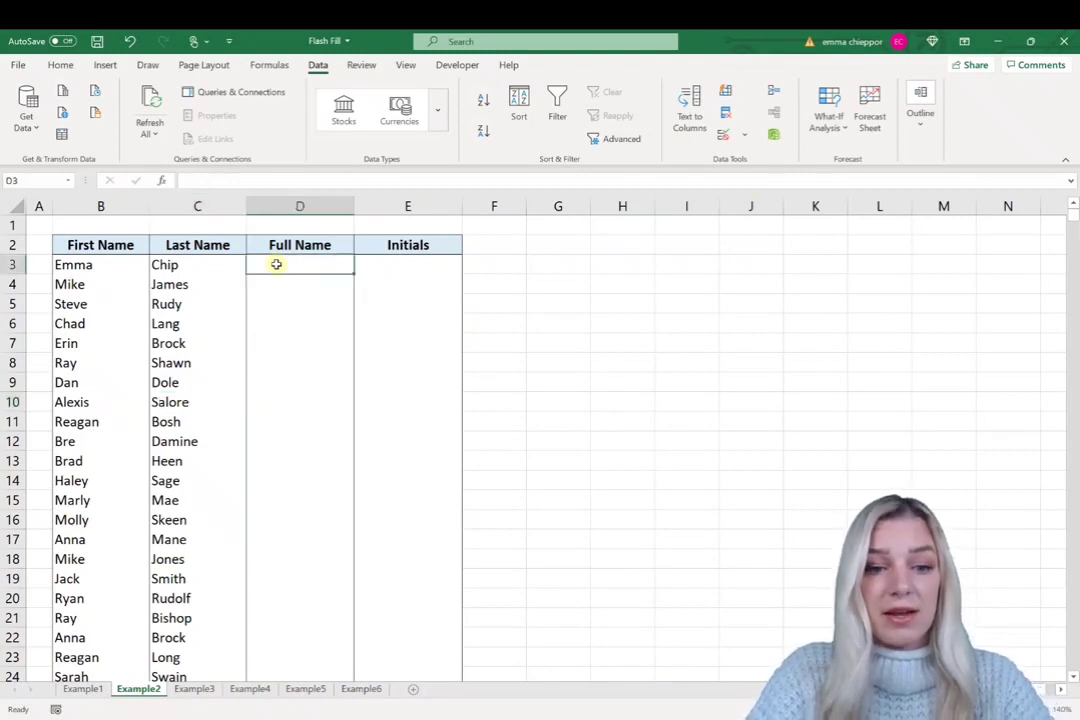
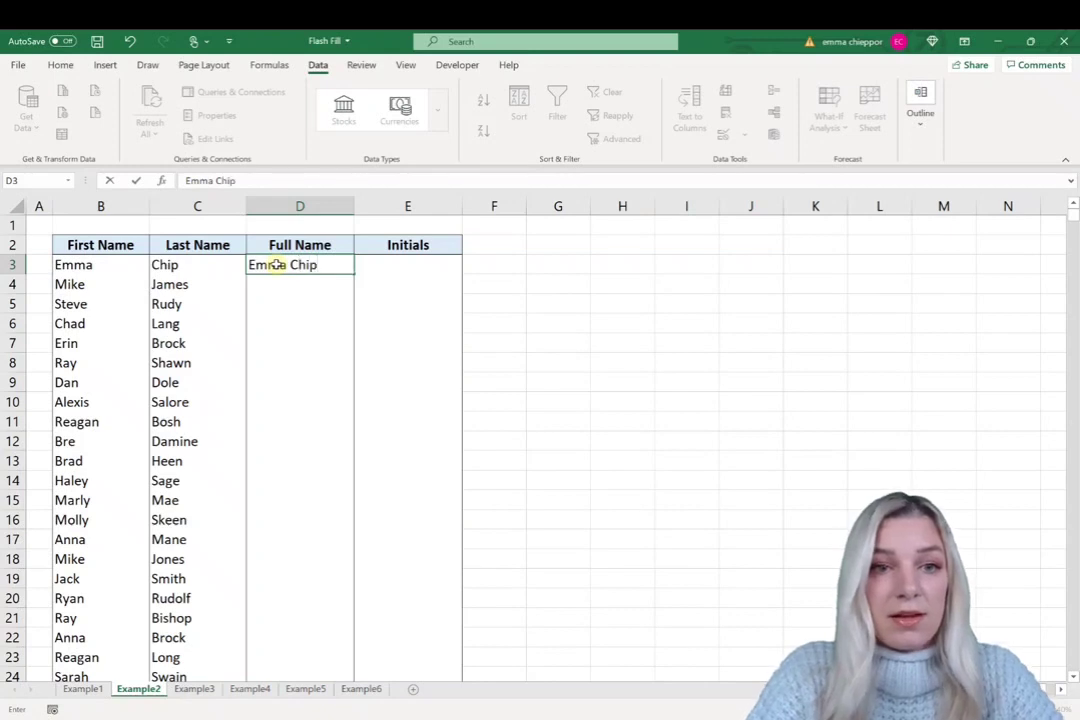
pyautogui.press('Return')
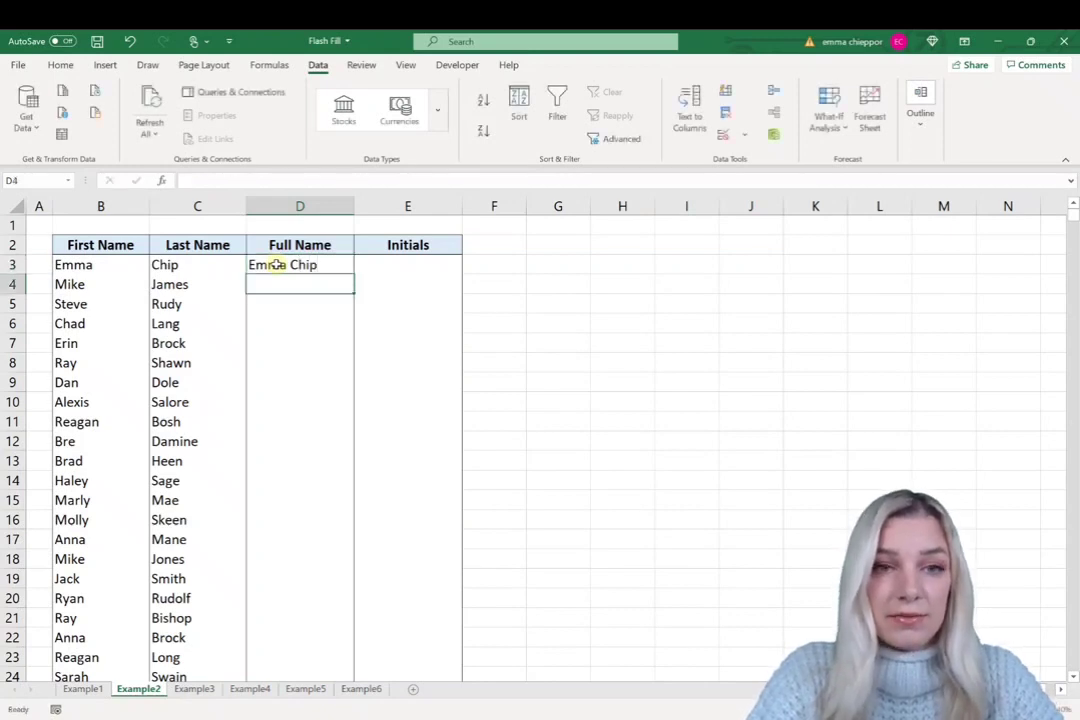
pyautogui.hotkey('ctrl', 'e')
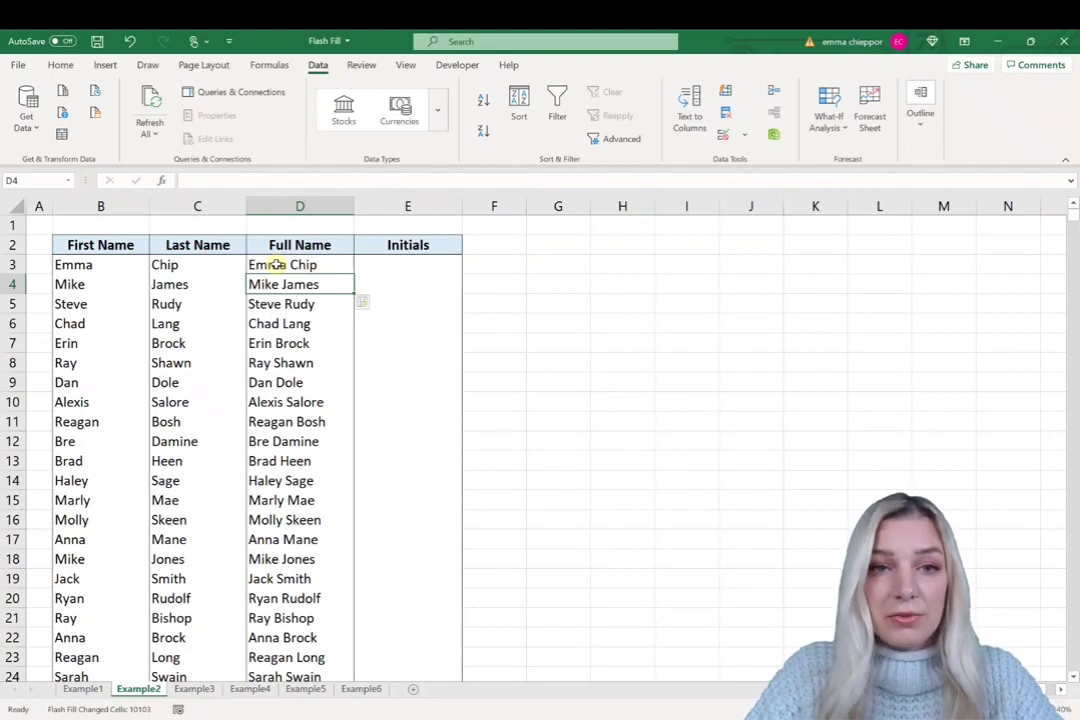
pyautogui.press('Right')
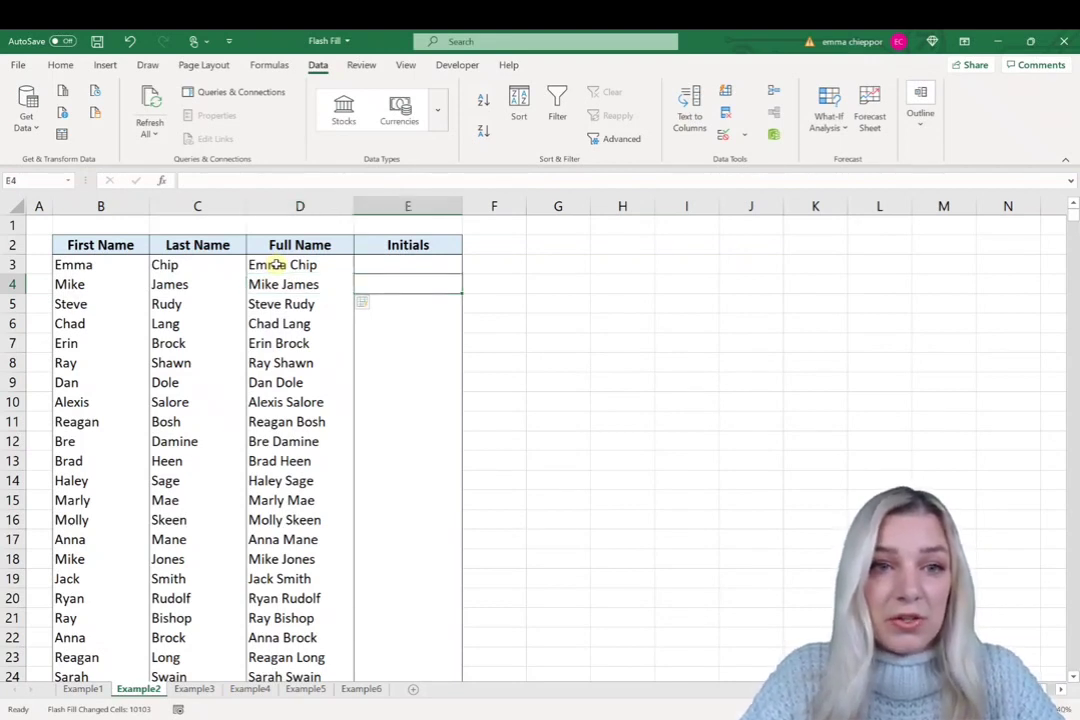
# - Flash Fill the Initials column from the example EC in E3, then go to Example3
pyautogui.press('Up')
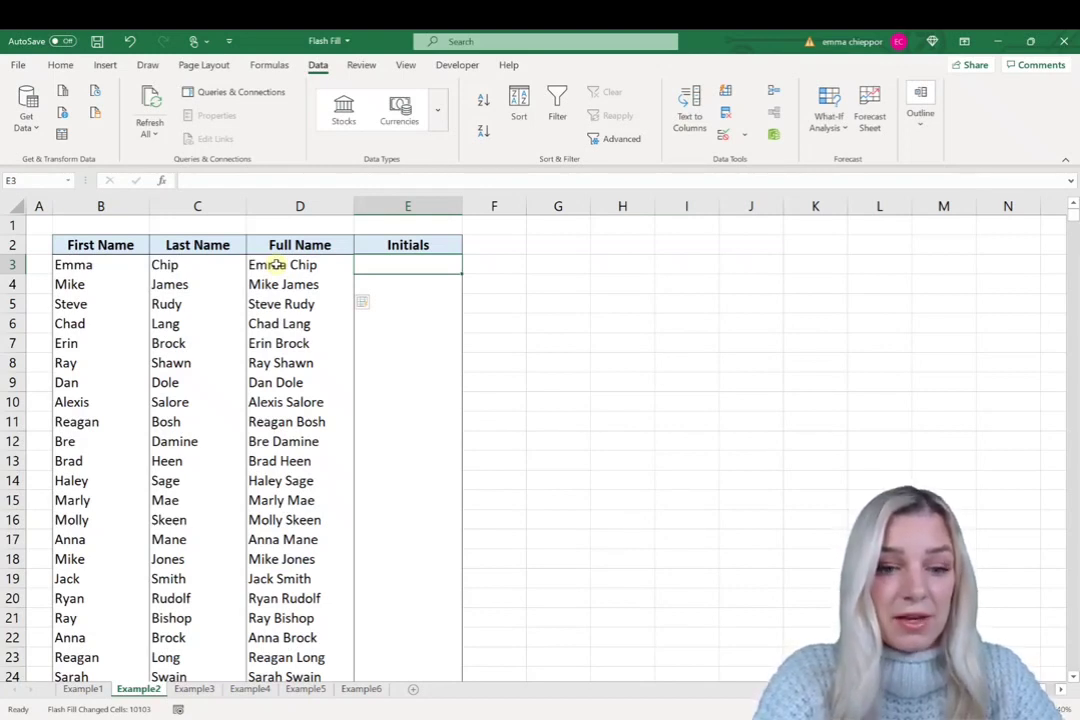
pyautogui.write('EC')
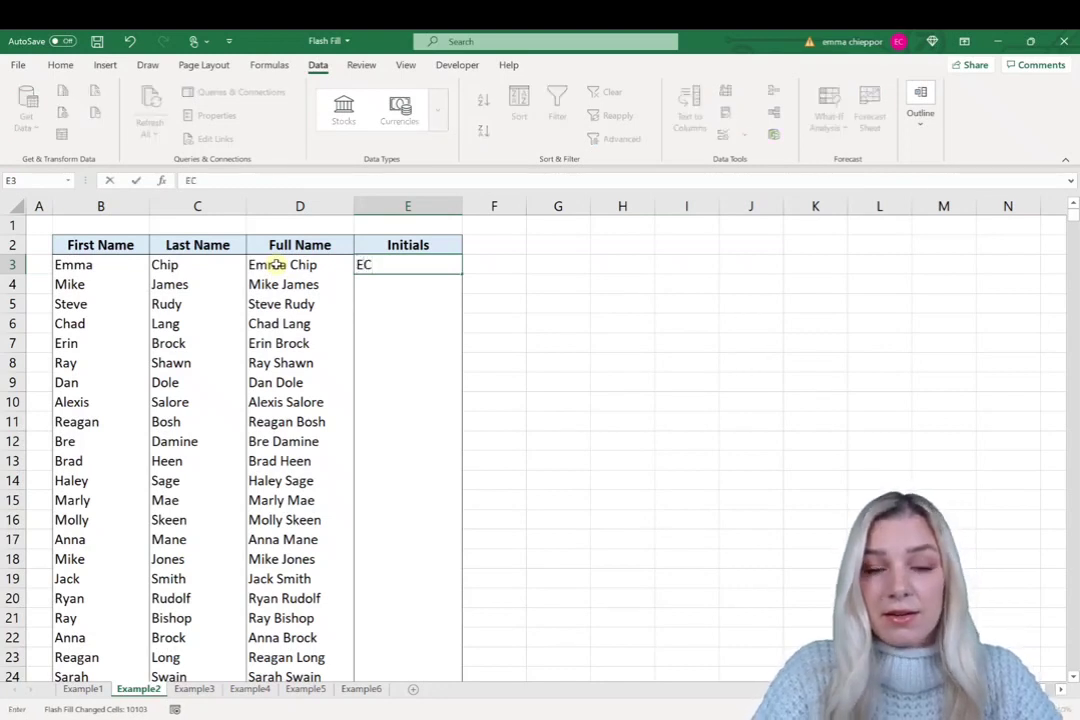
pyautogui.press('Return')
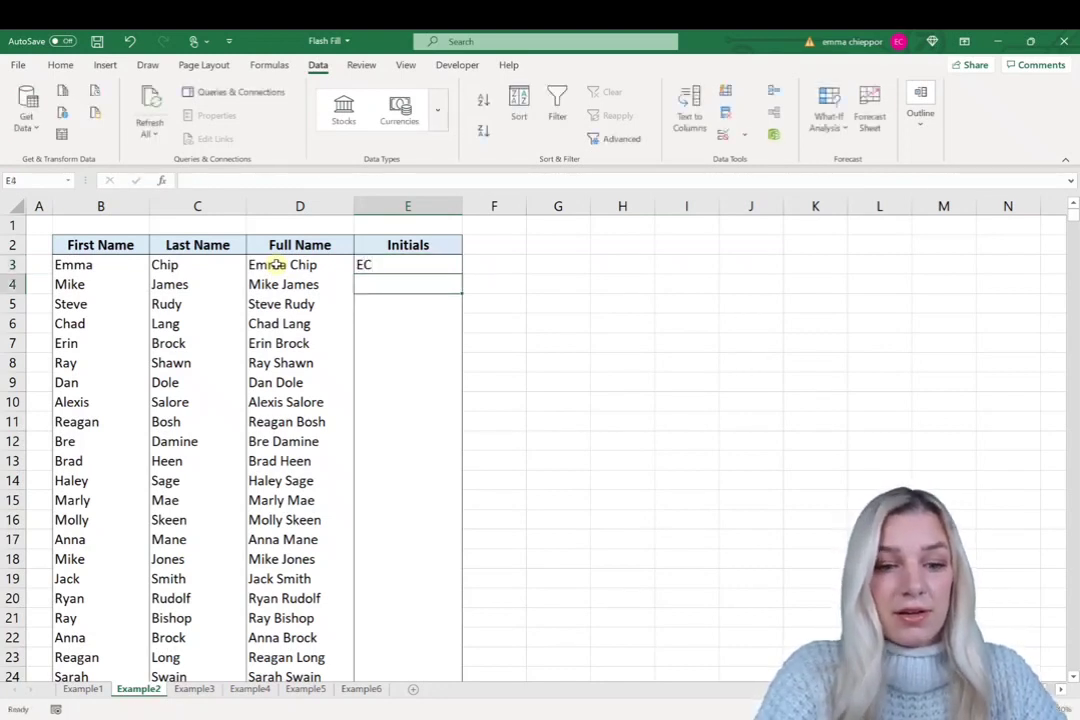
pyautogui.hotkey('ctrl', 'e')
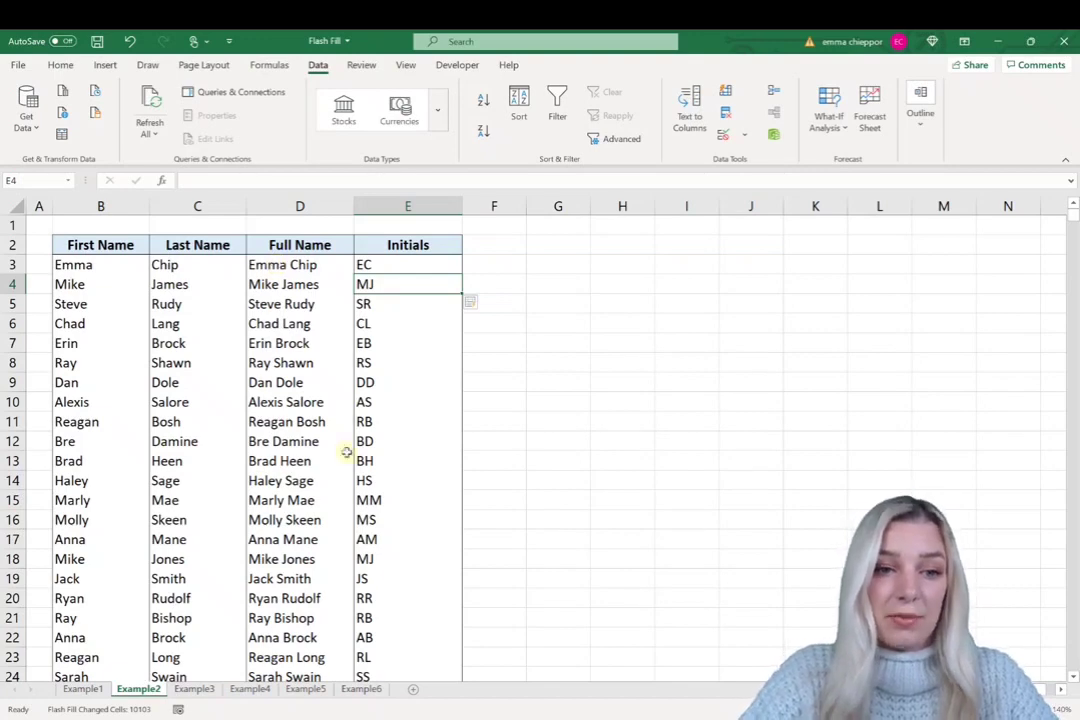
pyautogui.click(192, 690)
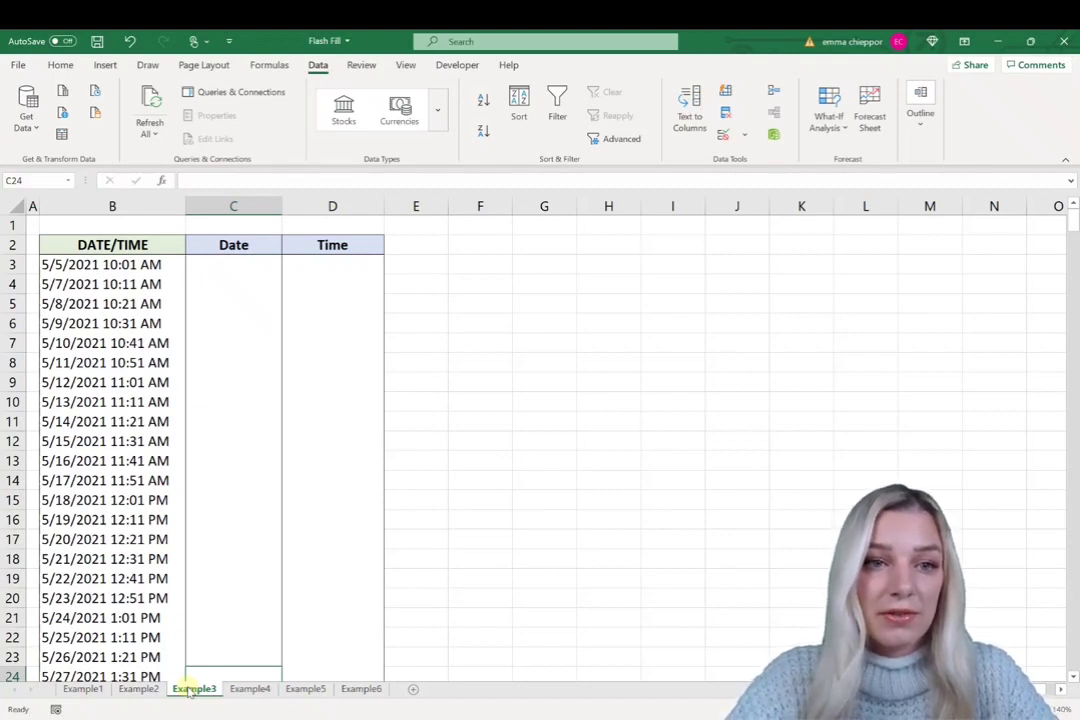
# - Flash Fill the Date column from the example 5/5/2021 in C3
pyautogui.click(203, 264)
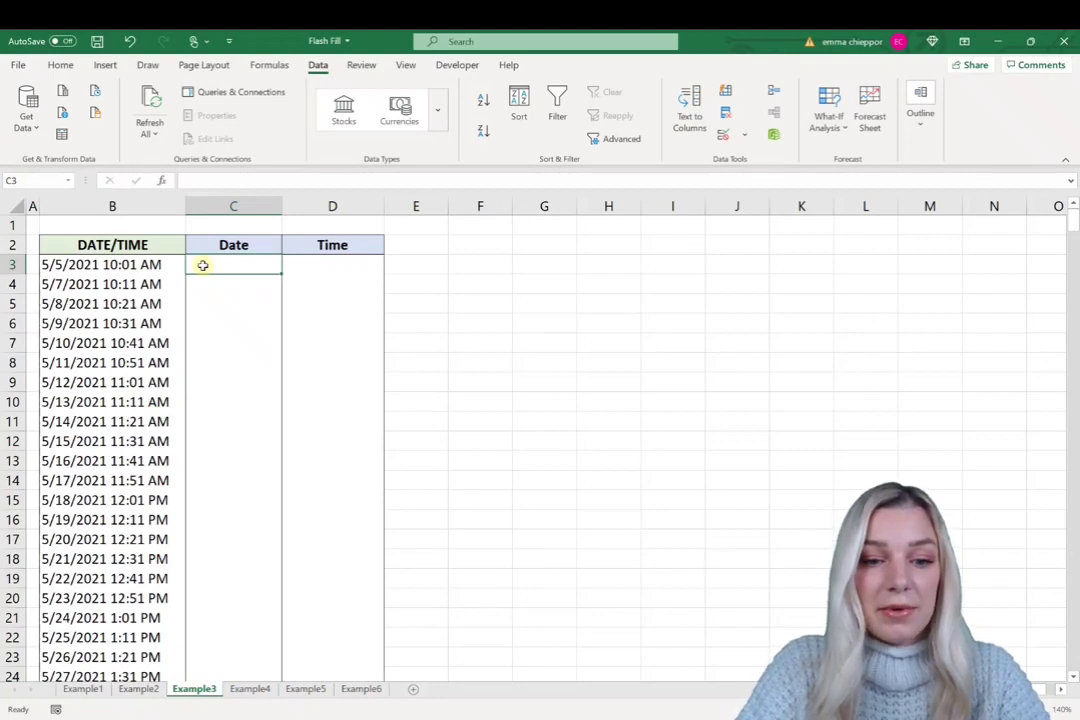
pyautogui.write('5/5/')
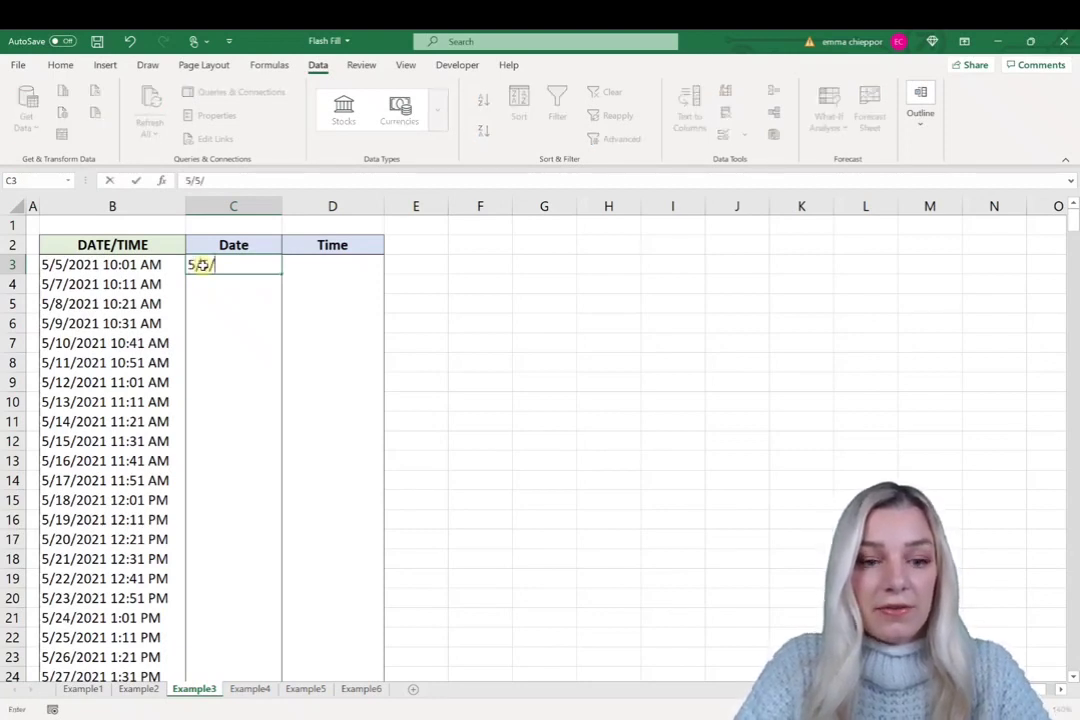
pyautogui.write('2021')
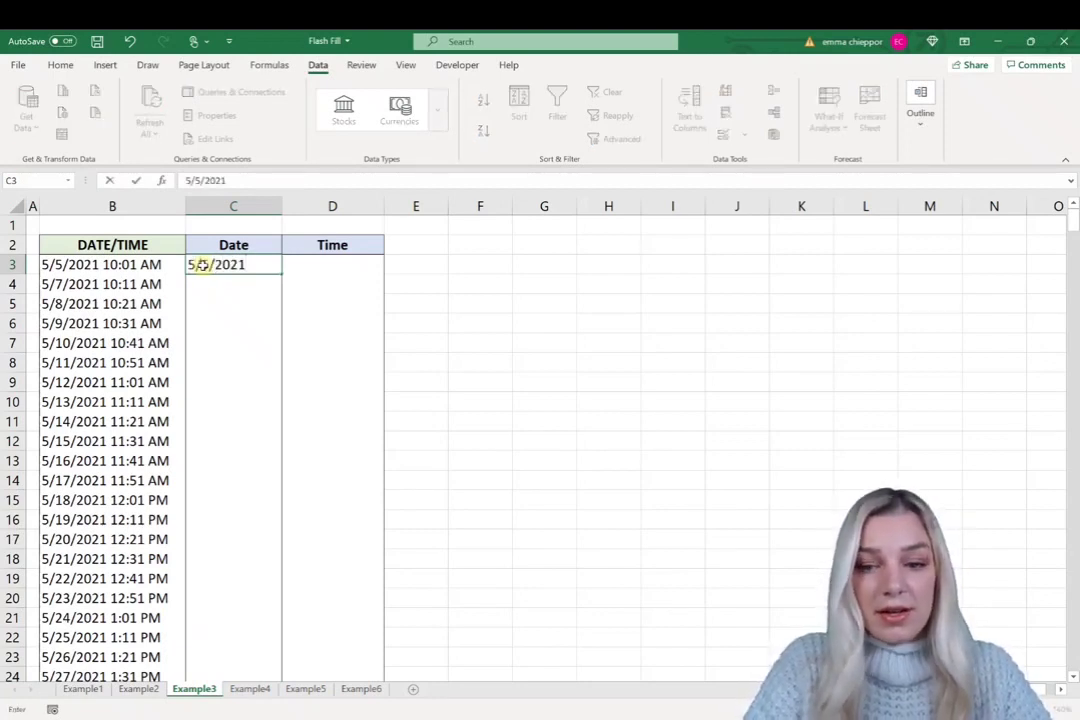
pyautogui.press('Return')
pyautogui.hotkey('ctrl', 'e')
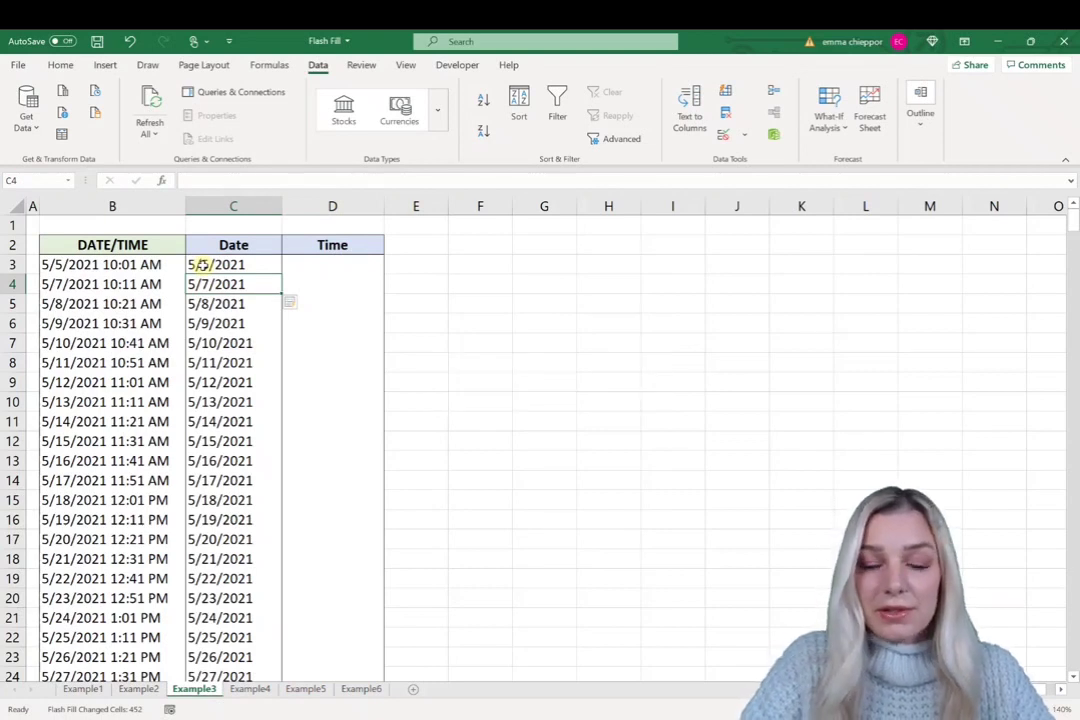
pyautogui.press('Right')
pyautogui.press('Up')
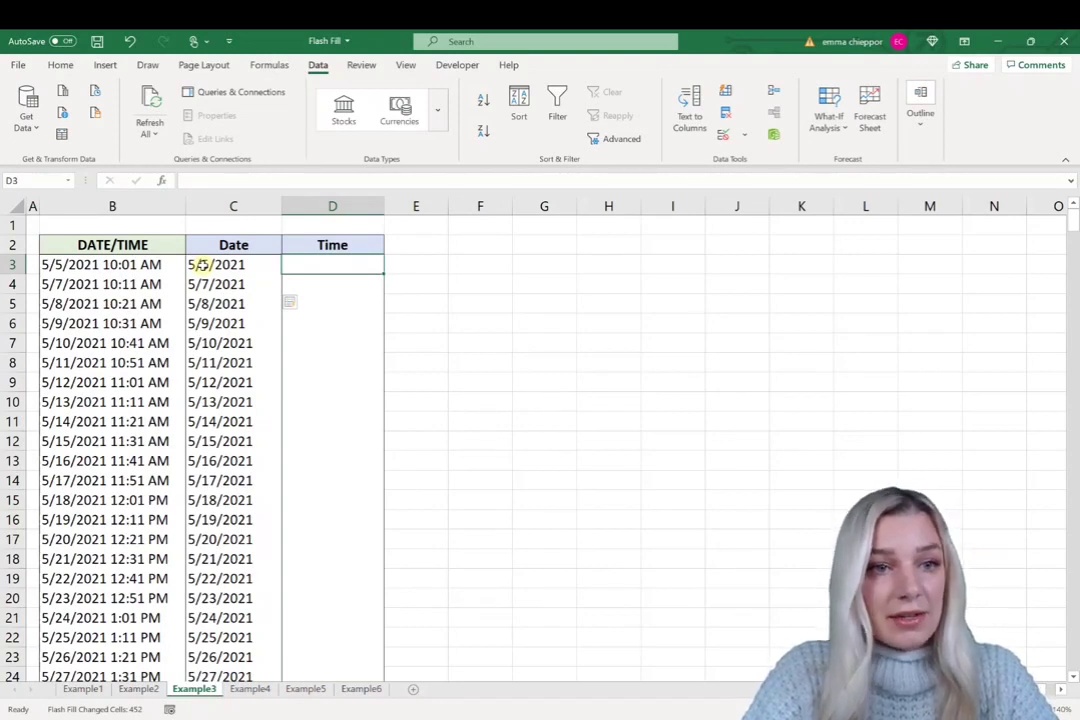
# - Flash Fill the Time column from the example 10:01 AM in D3
pyautogui.write('10')
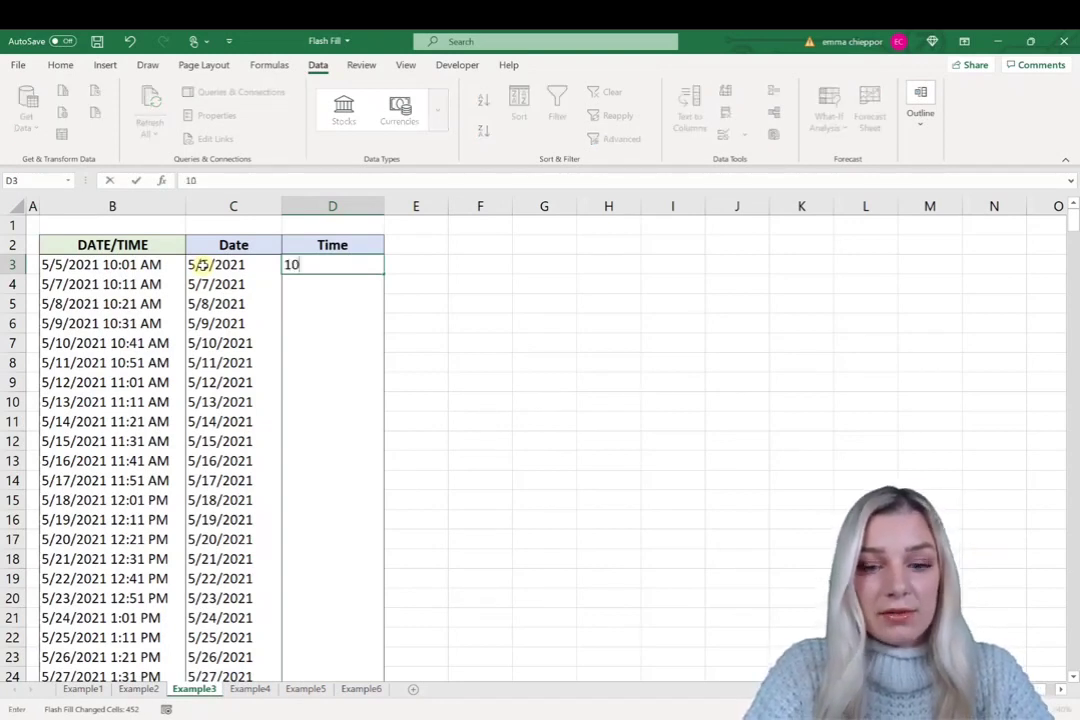
pyautogui.write(':01 AM')
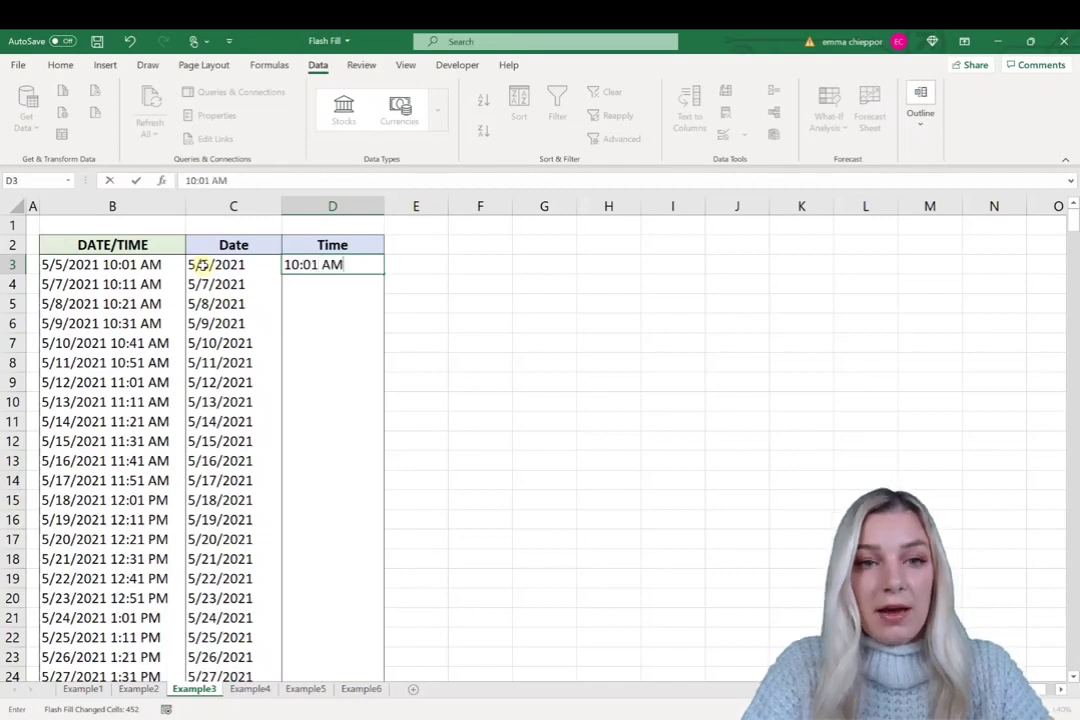
pyautogui.press('Return')
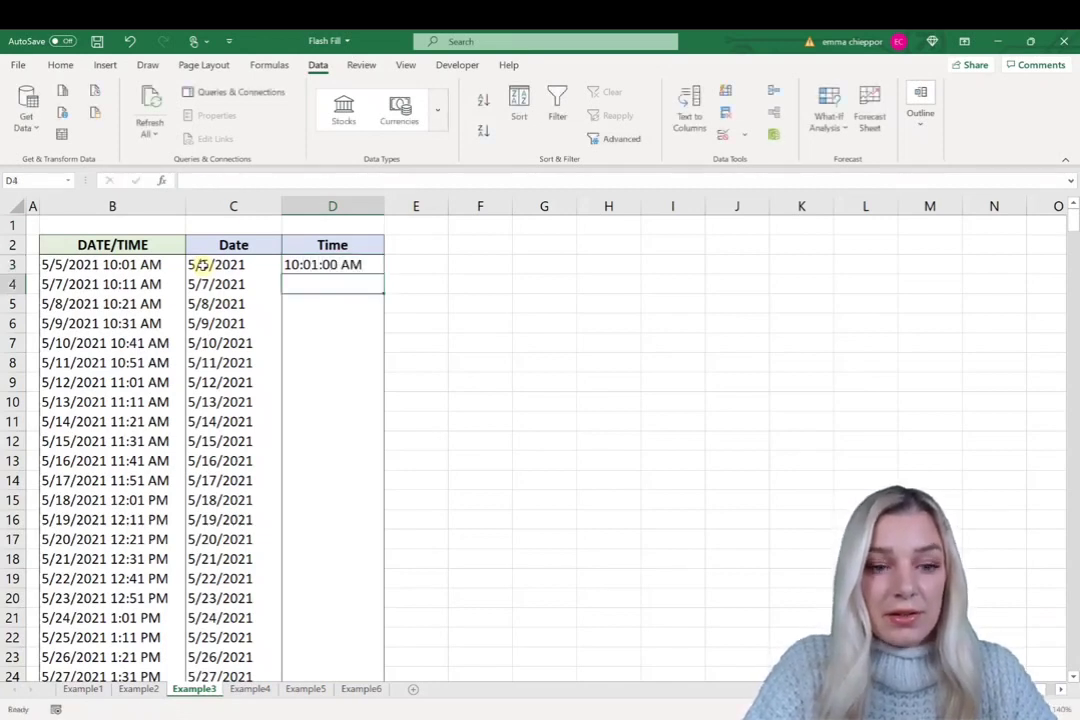
pyautogui.hotkey('ctrl', 'e')
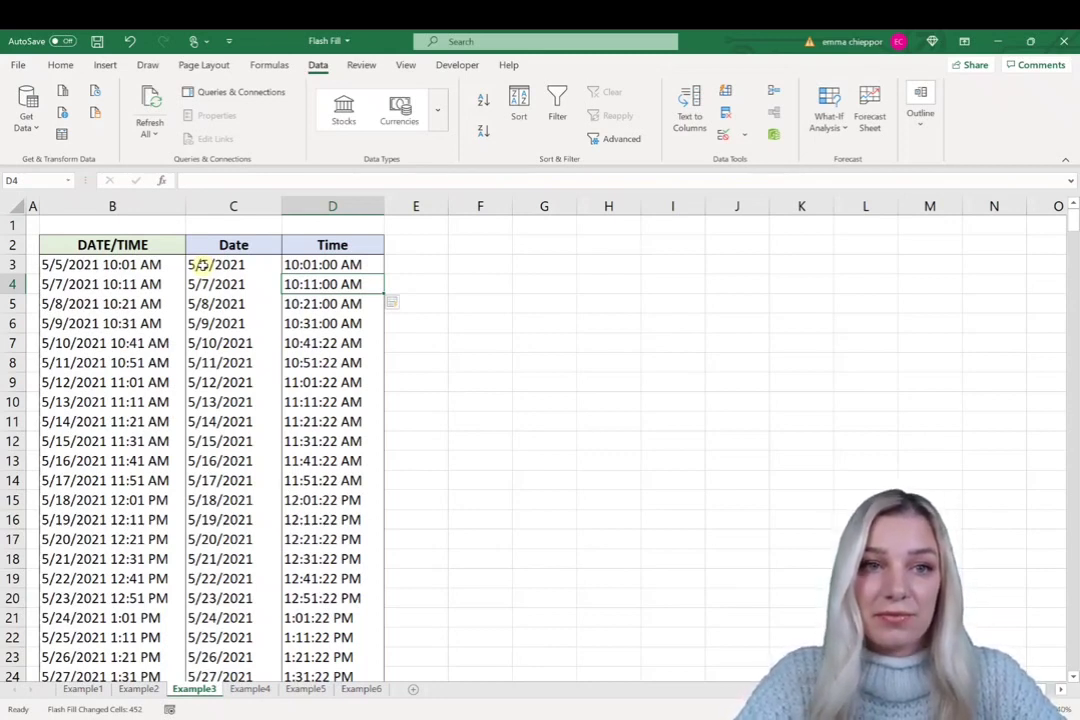
# - On Example4, Flash Fill column C with upper-case full names from a capitalised example in C3
pyautogui.click(249, 689)
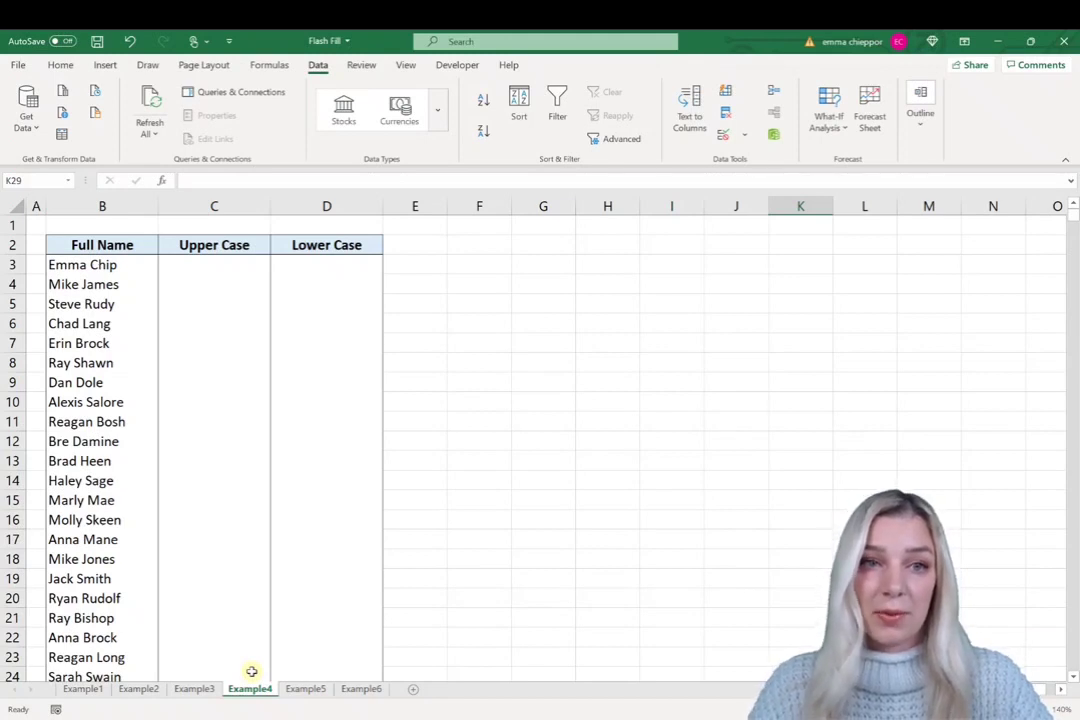
pyautogui.click(200, 265)
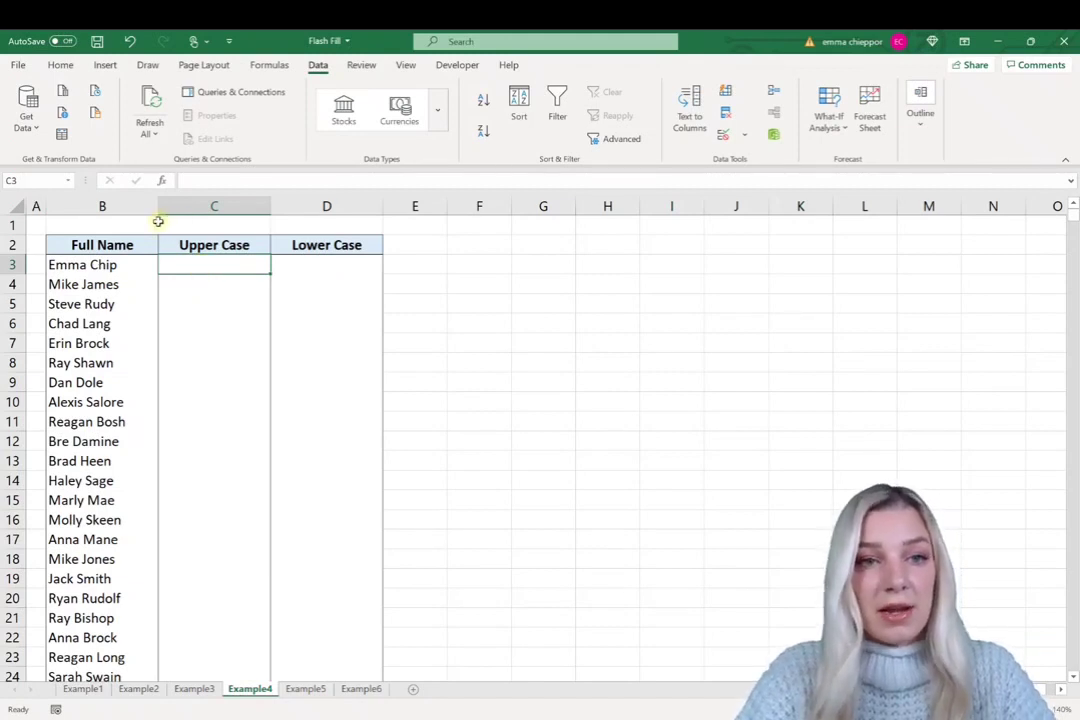
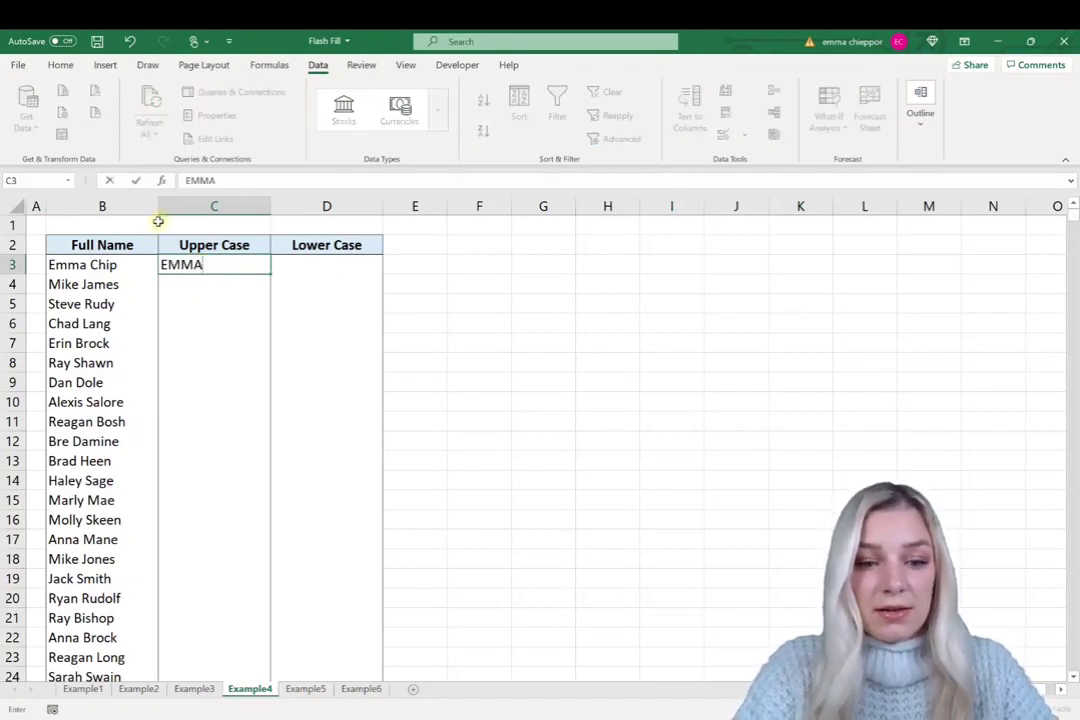
pyautogui.press('Return')
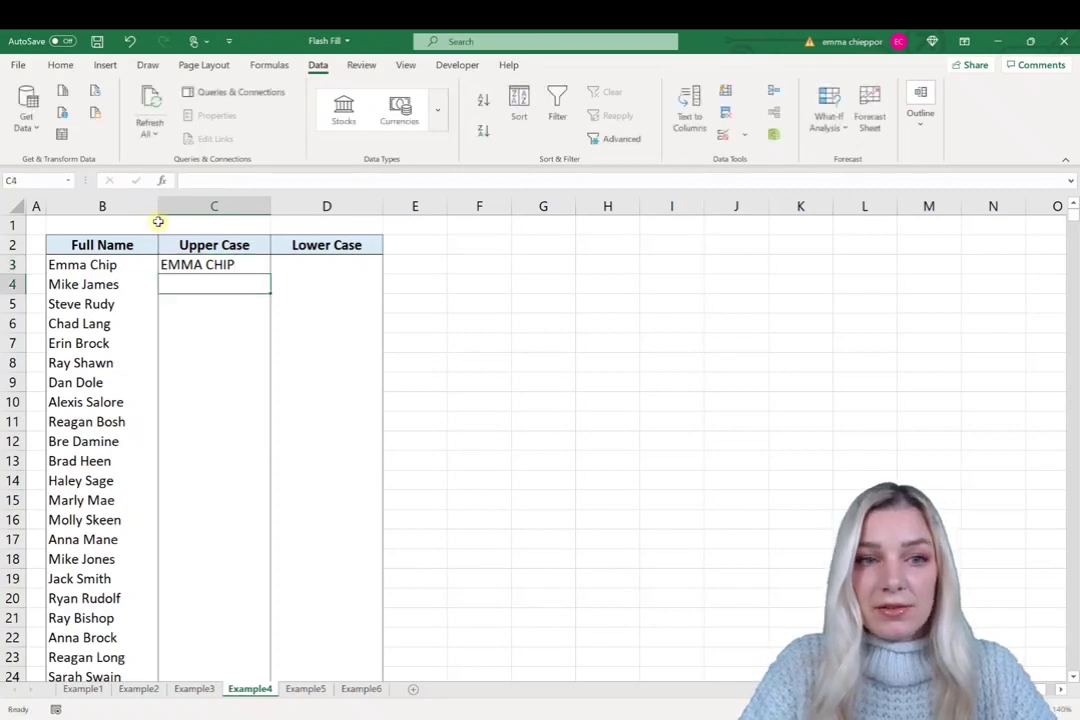
pyautogui.hotkey('ctrl', 'e')
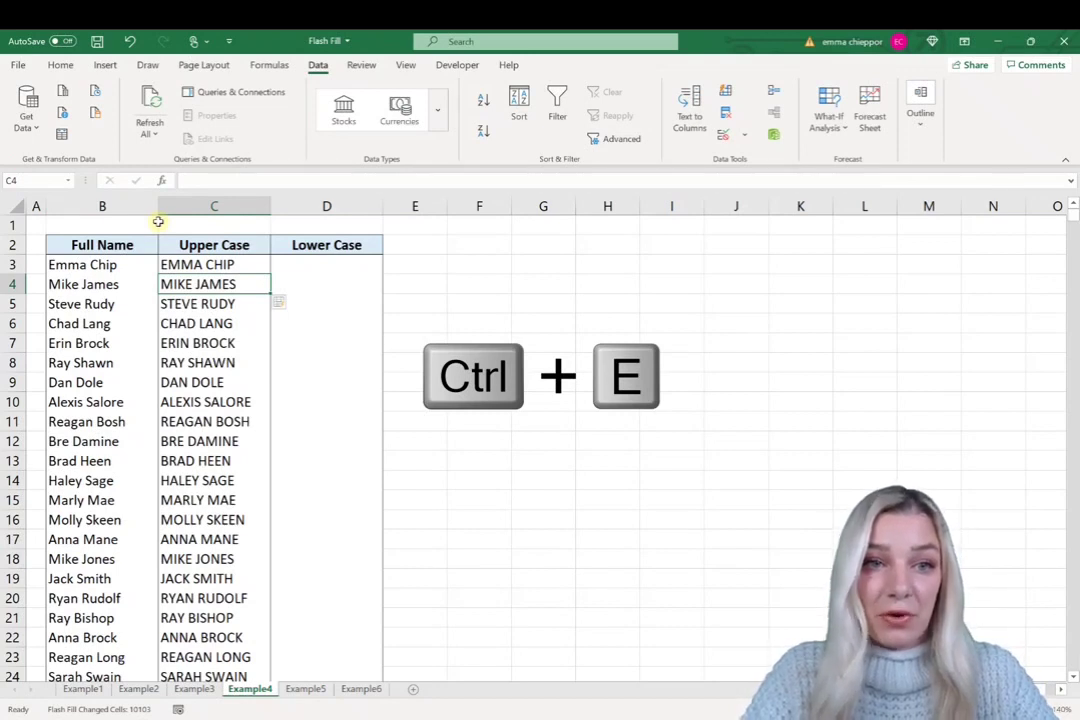
pyautogui.press('Right')
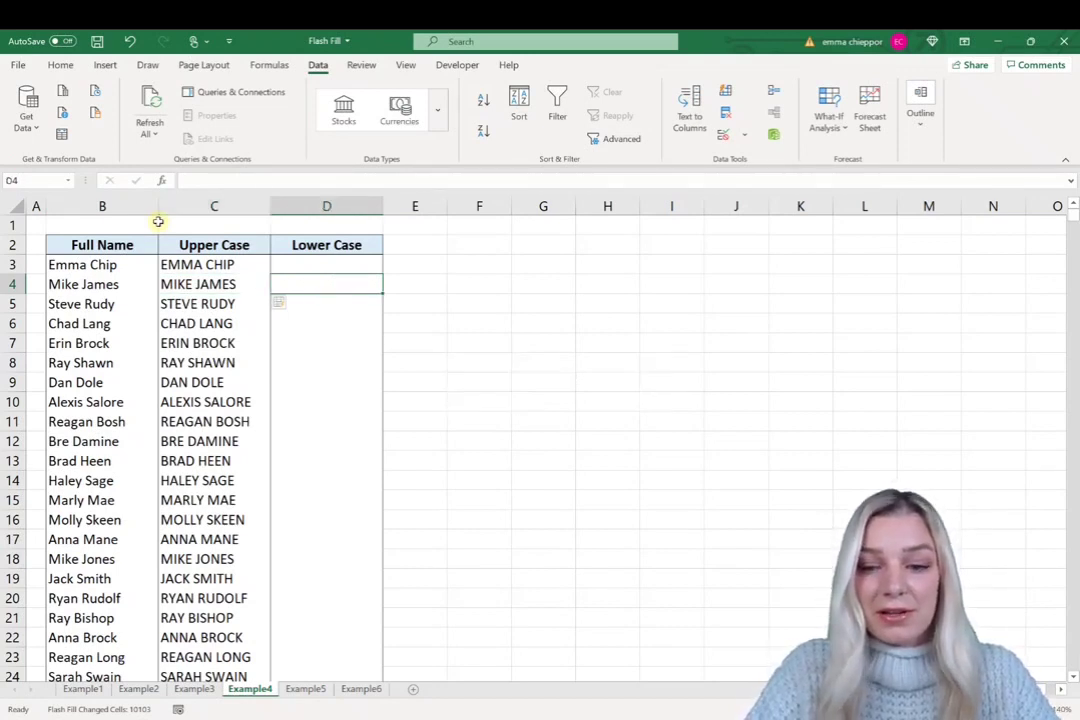
pyautogui.press('Up')
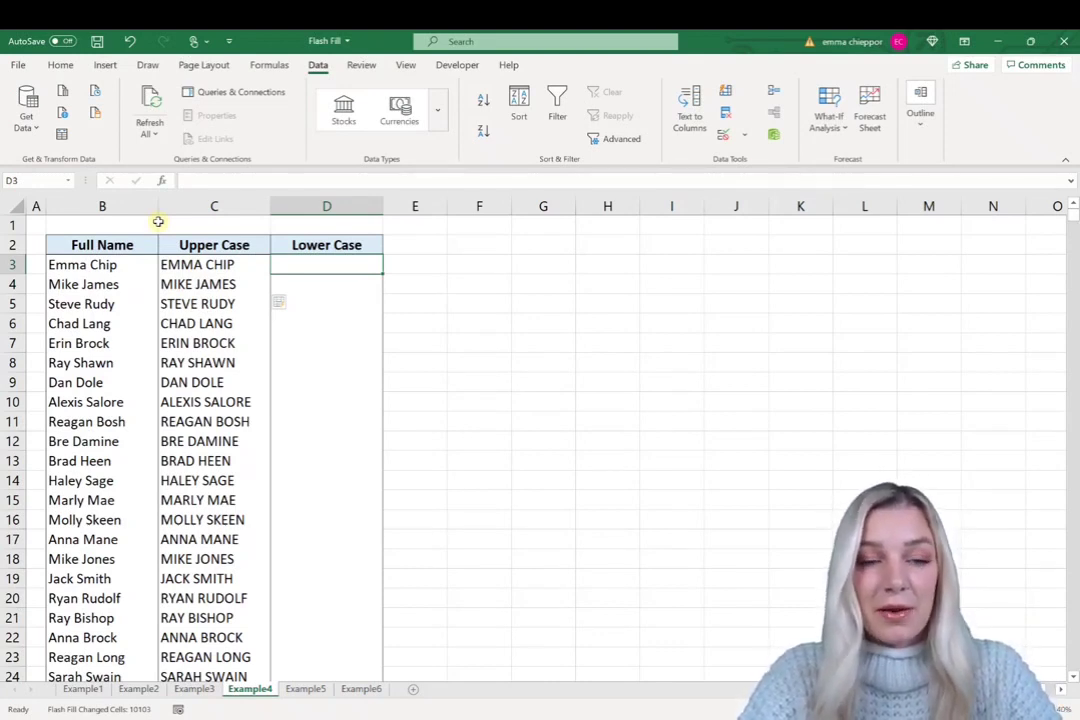
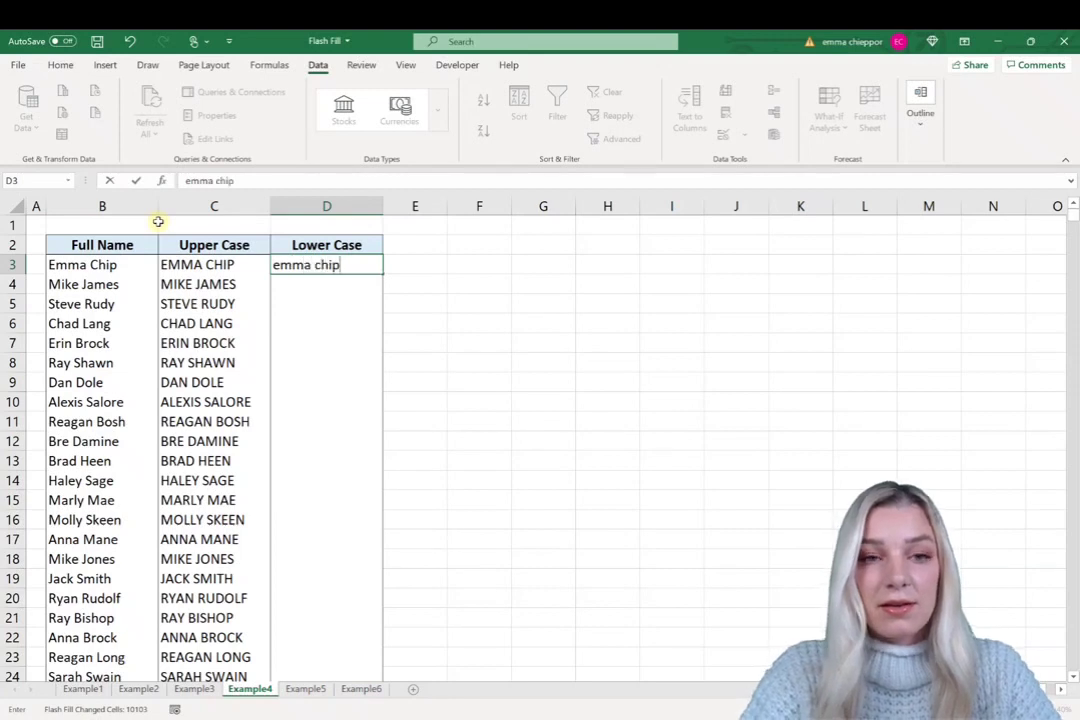
# - Flash Fill column D with lower-case full names from a lower-case example in D3
pyautogui.press('Return')
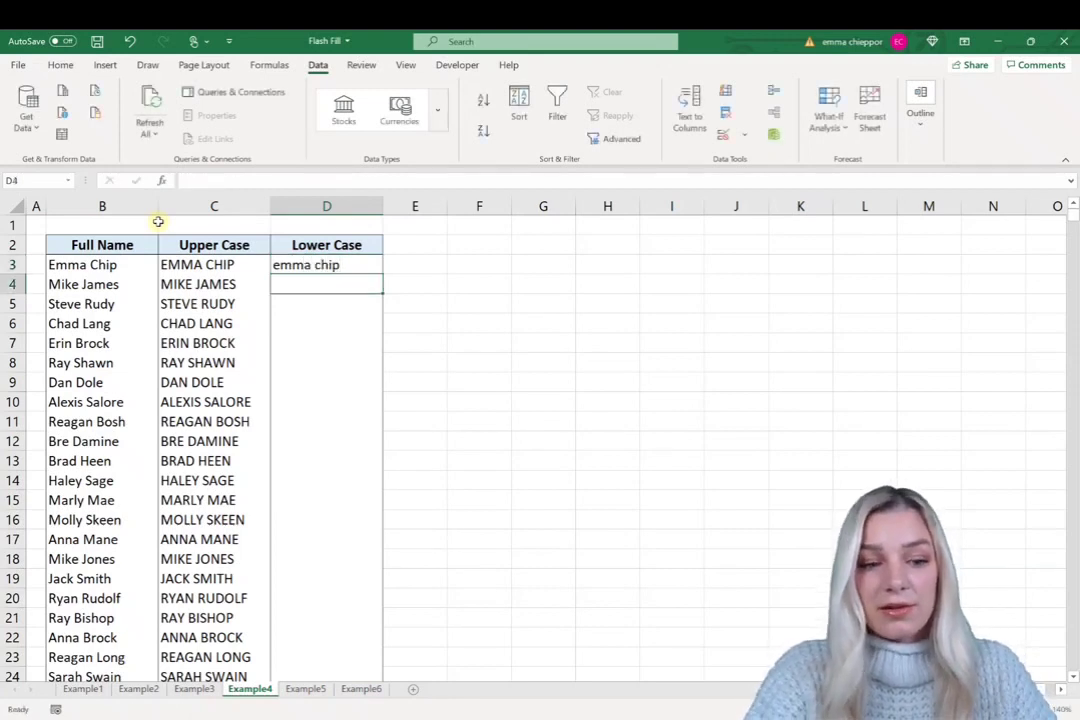
pyautogui.hotkey('ctrl', 'e')
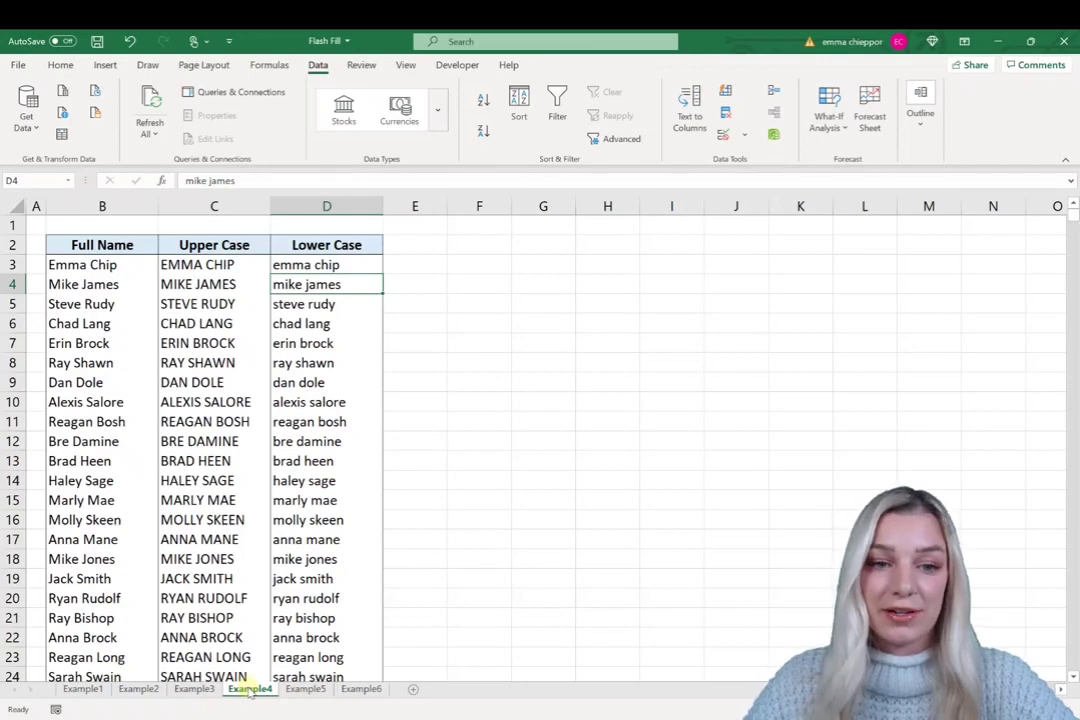
# - On Example5, check the sample email format in C2 and start C5 with an apostrophe
pyautogui.click(305, 689)
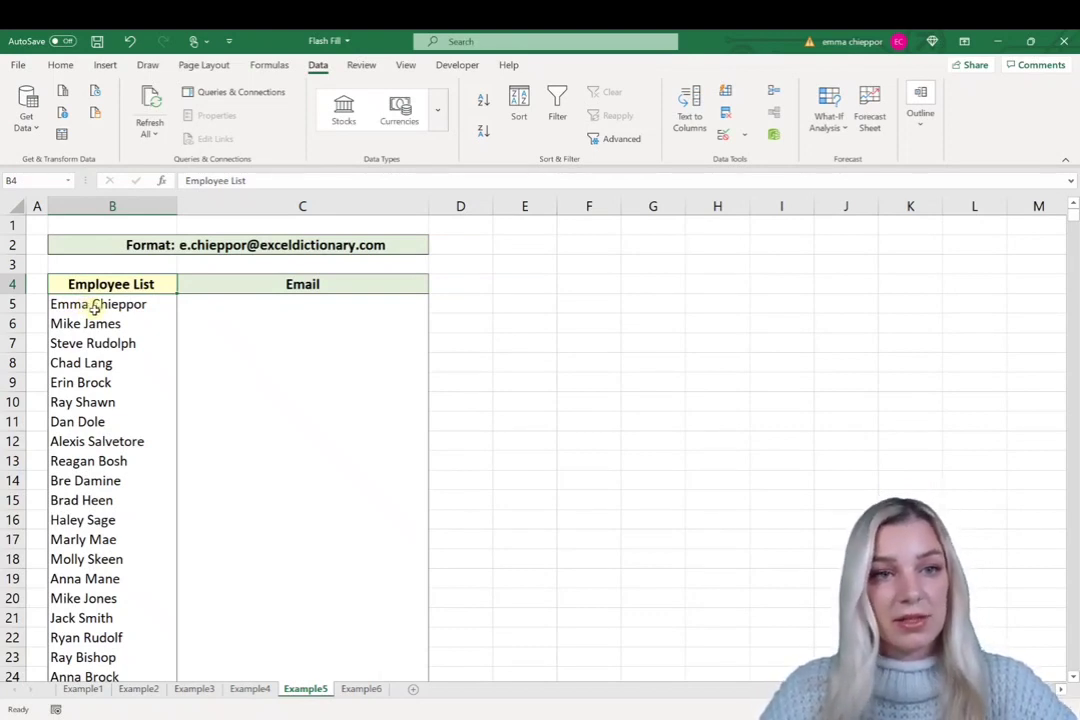
pyautogui.click(228, 247)
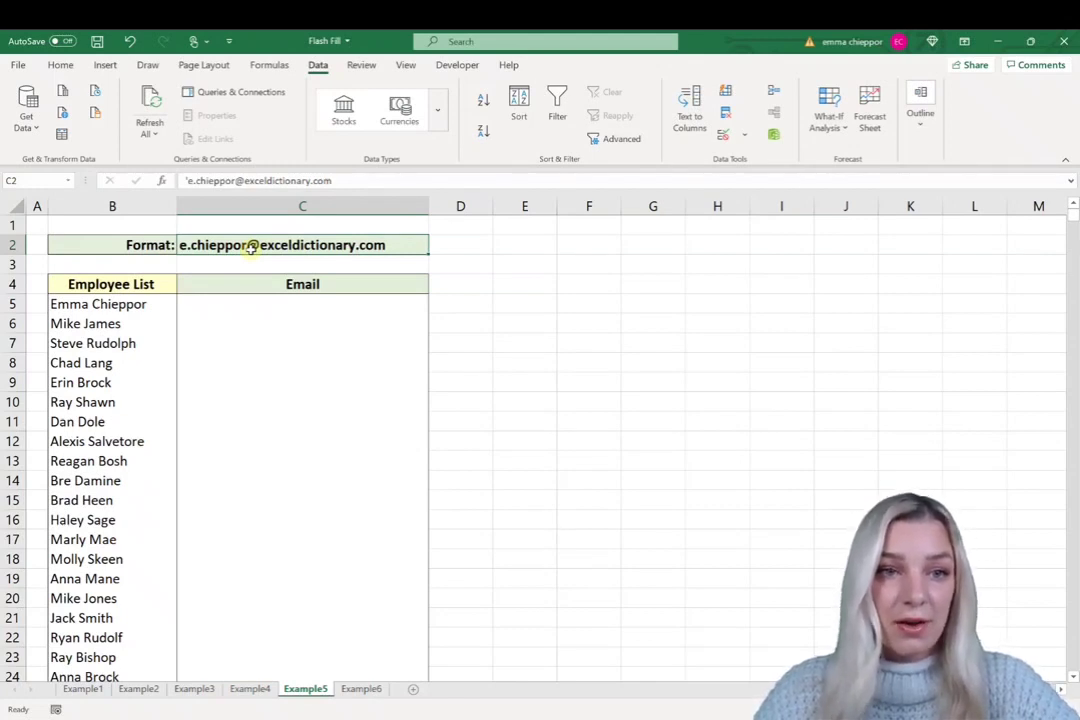
pyautogui.click(205, 305)
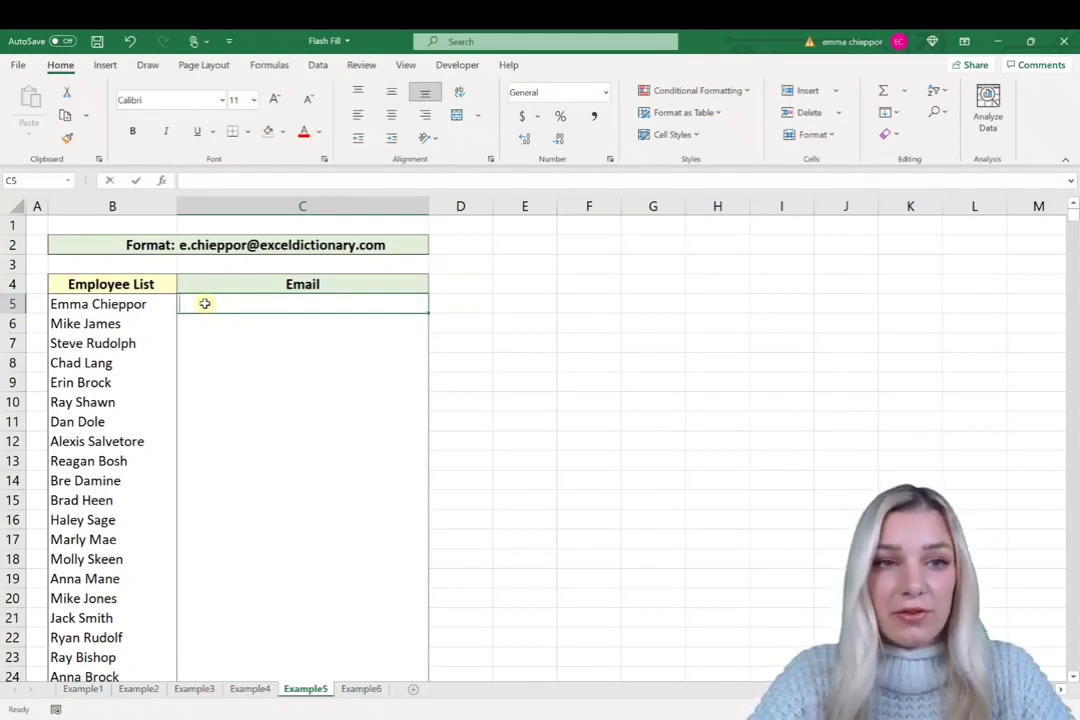
pyautogui.write("'")
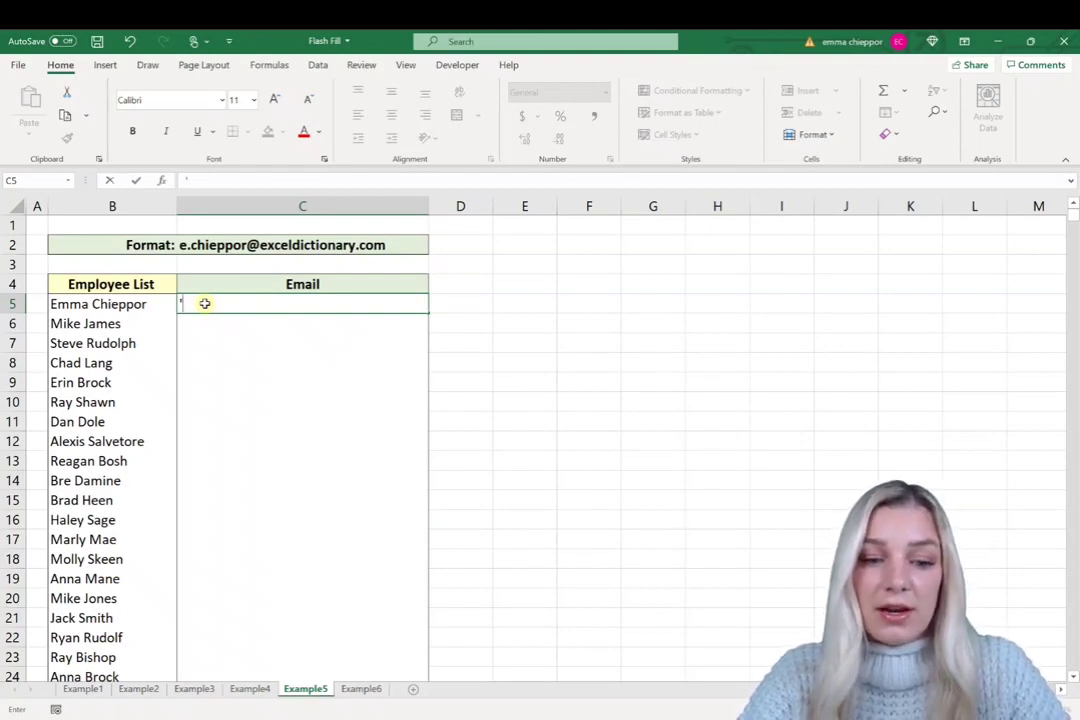
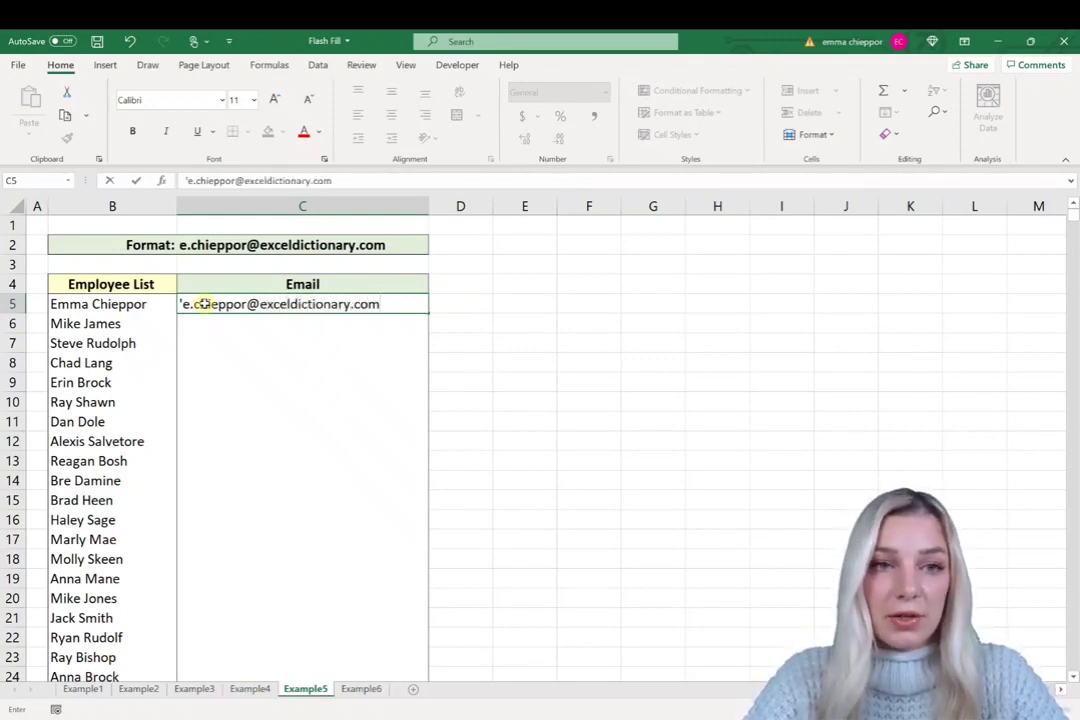
pyautogui.press('Return')
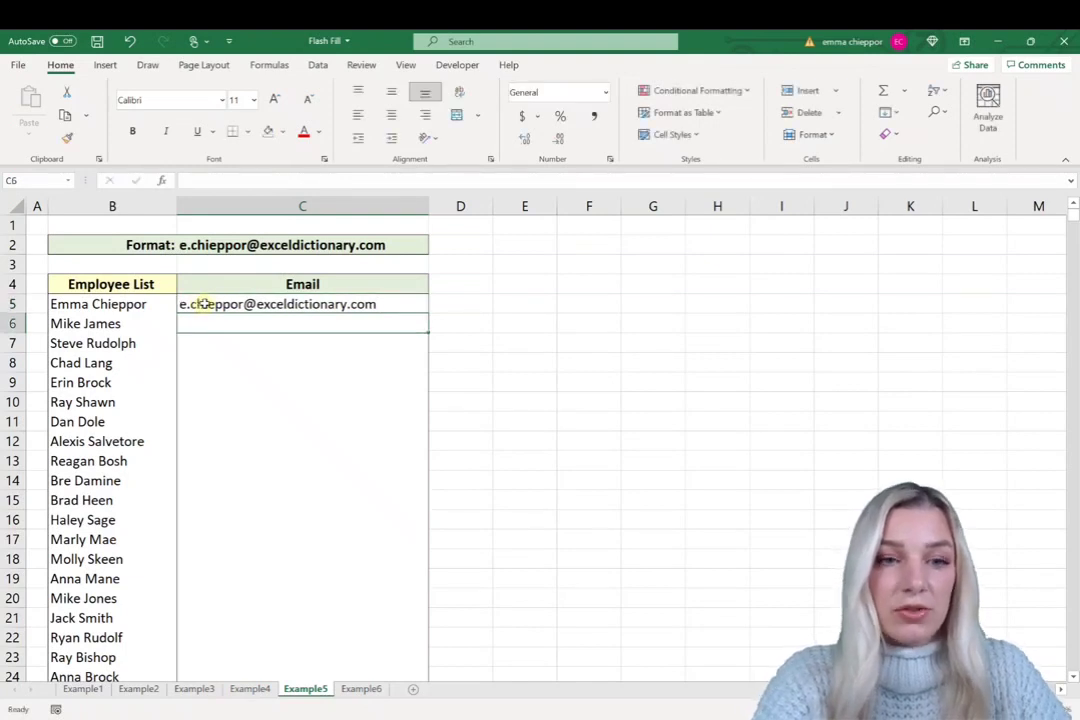
pyautogui.hotkey('ctrl', 'e')
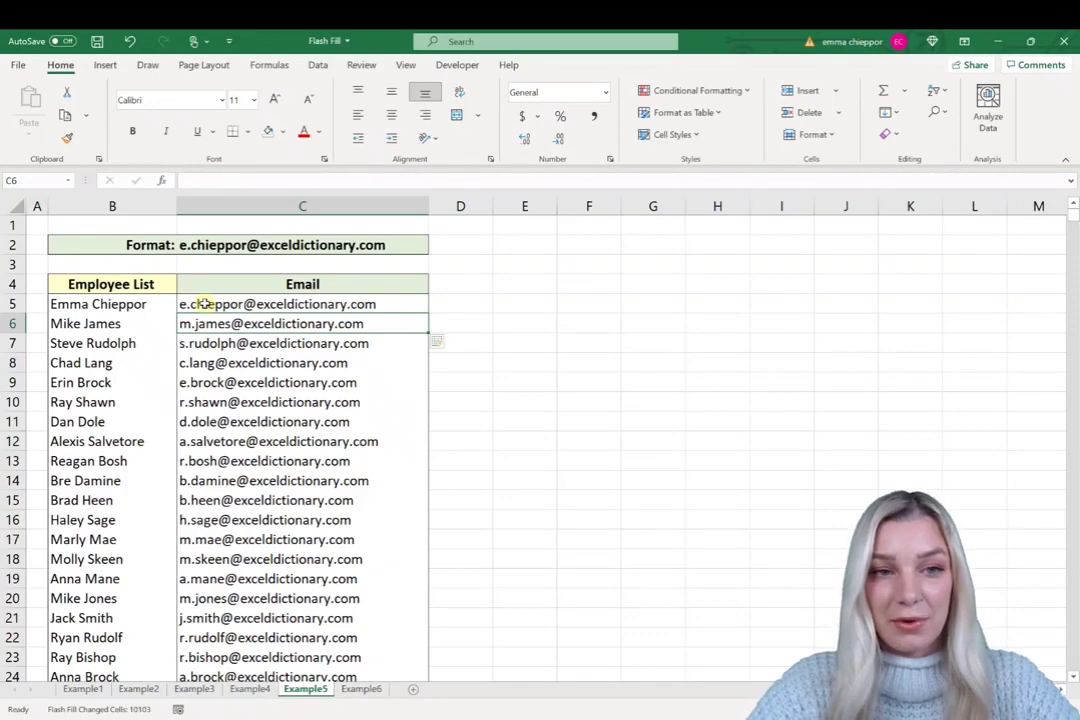
pyautogui.click(360, 689)
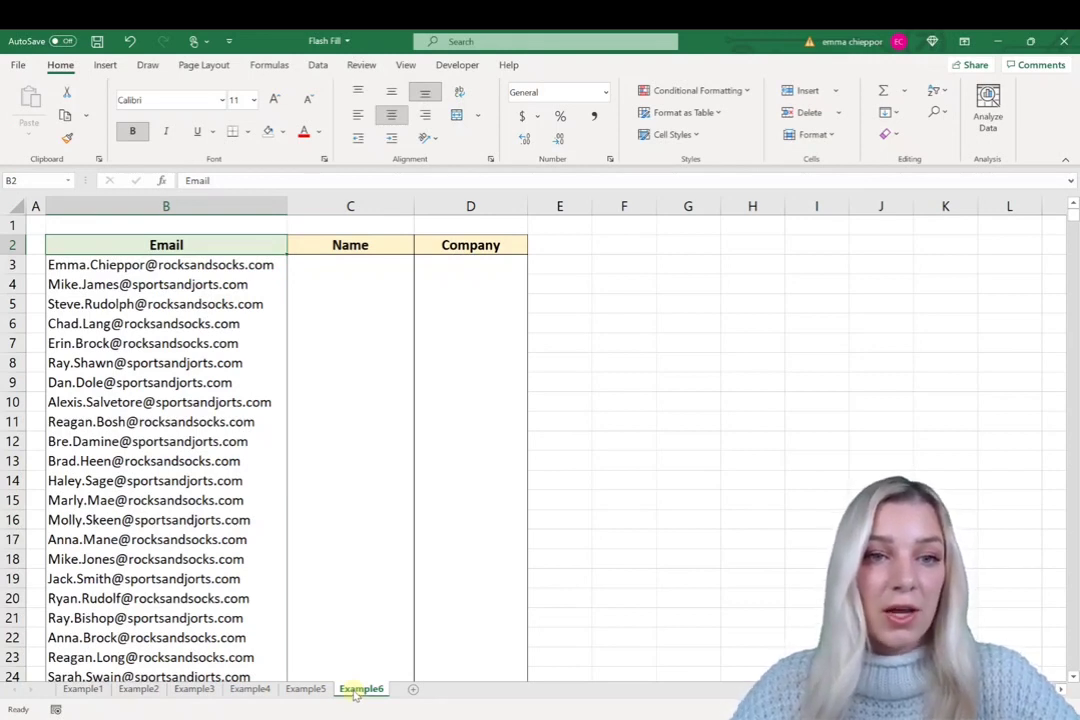
# - Enter the first person's full name in C3 and Flash Fill the rest of the Name column from the emails
pyautogui.click(323, 264)
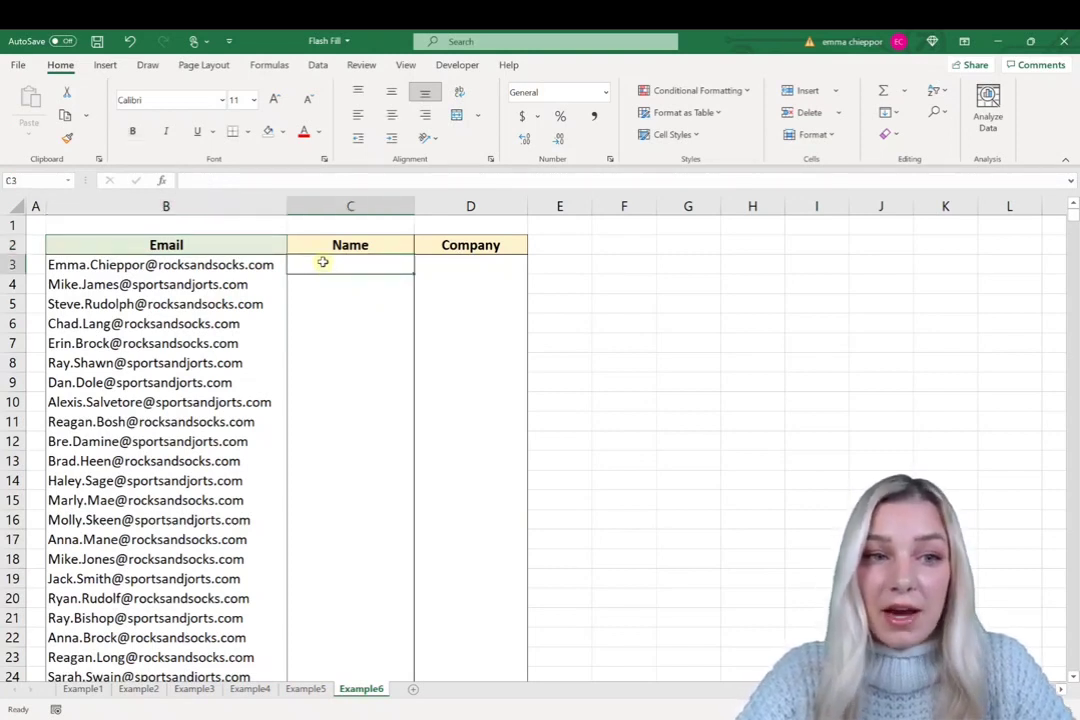
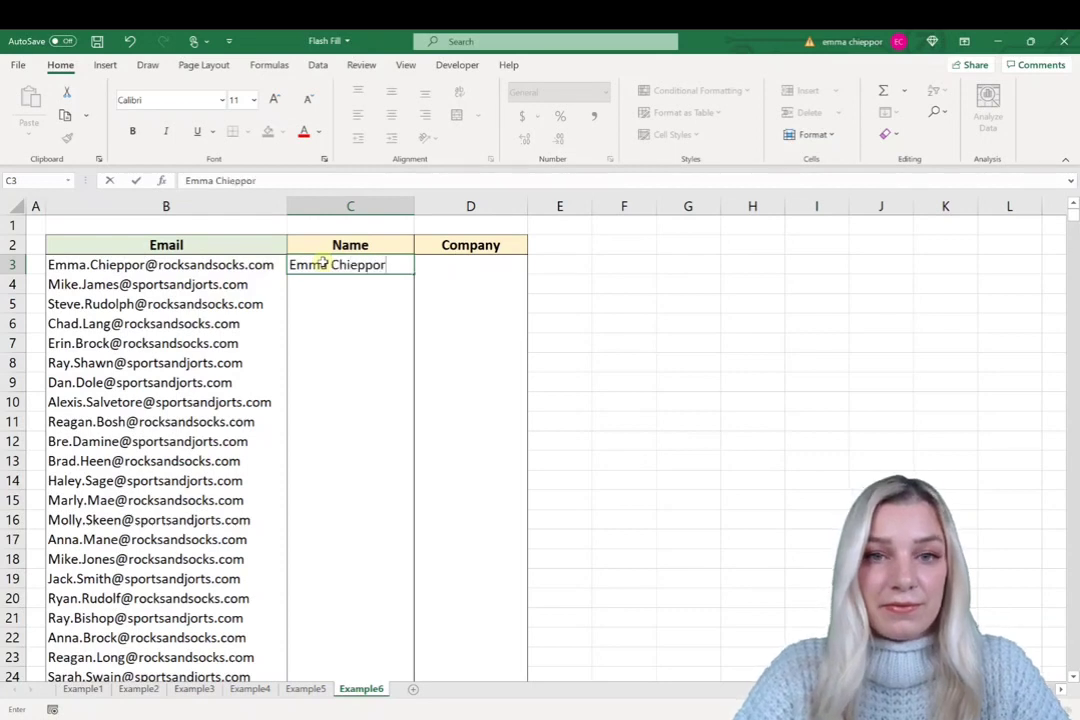
pyautogui.press('Return')
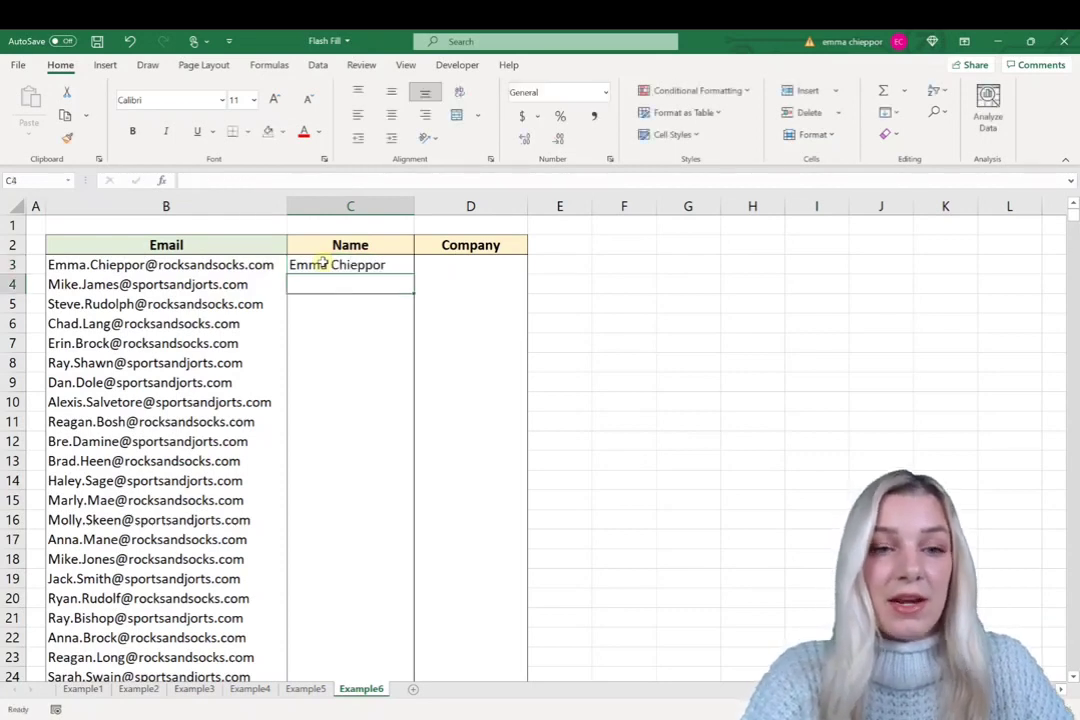
pyautogui.hotkey('ctrl', 'e')
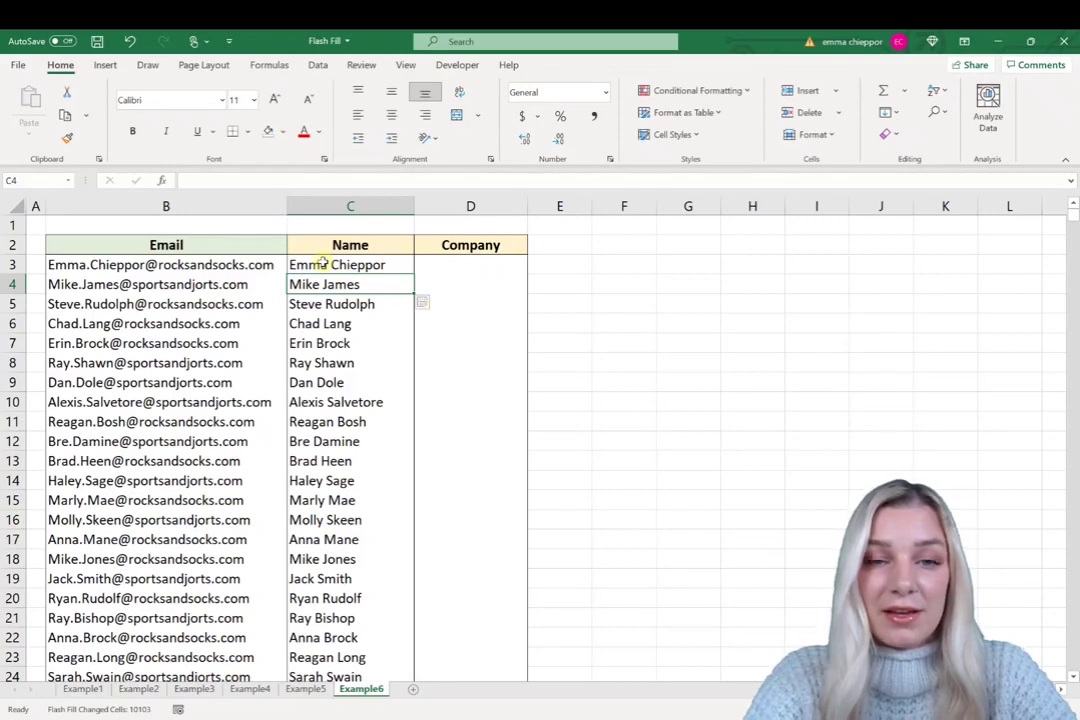
pyautogui.press('Right')
pyautogui.press('Up')
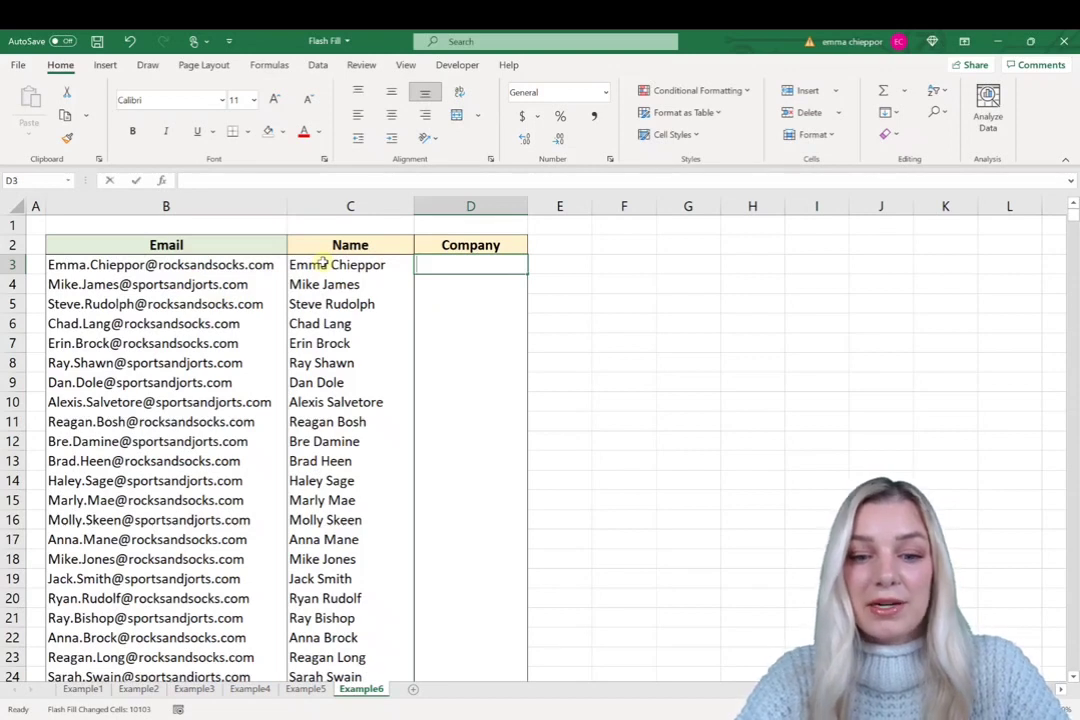
# - Enter Rocksandsocks in D3 and Flash Fill the remaining companies from each email domain
pyautogui.write('Rocks')
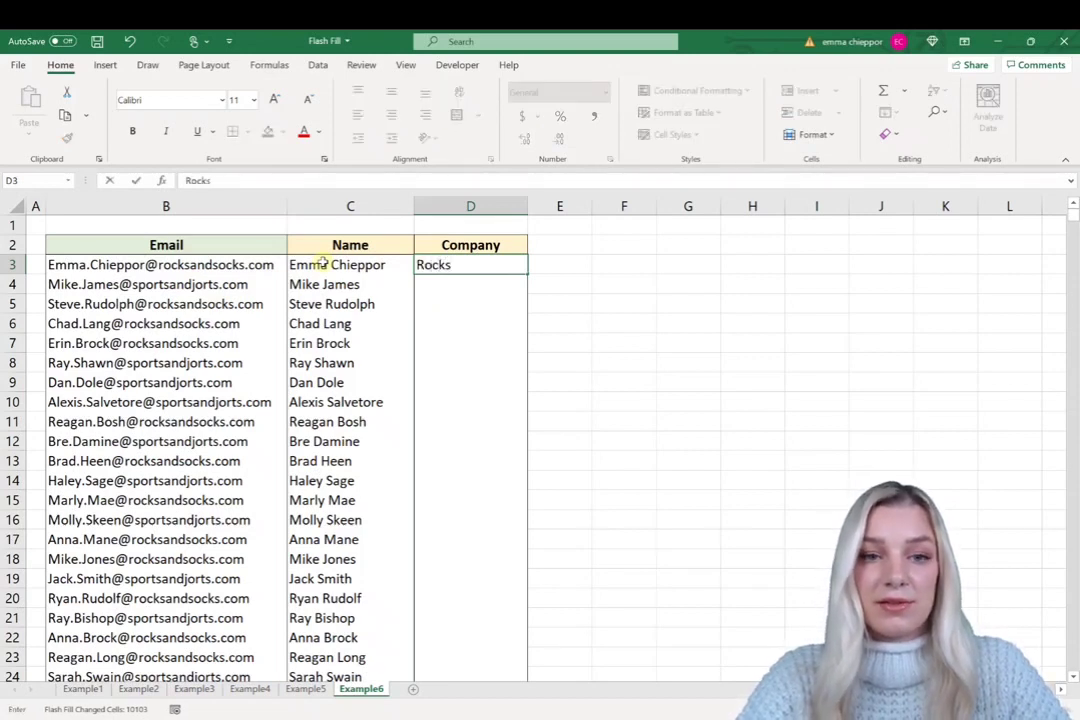
pyautogui.write('andsocks')
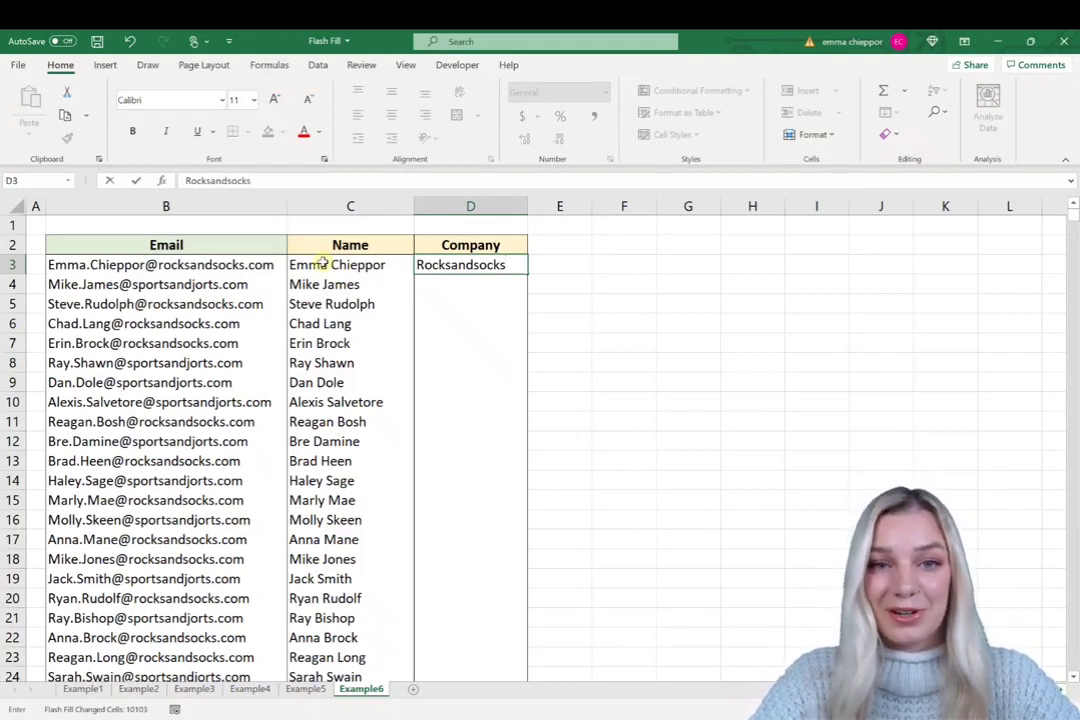
pyautogui.press('Return')
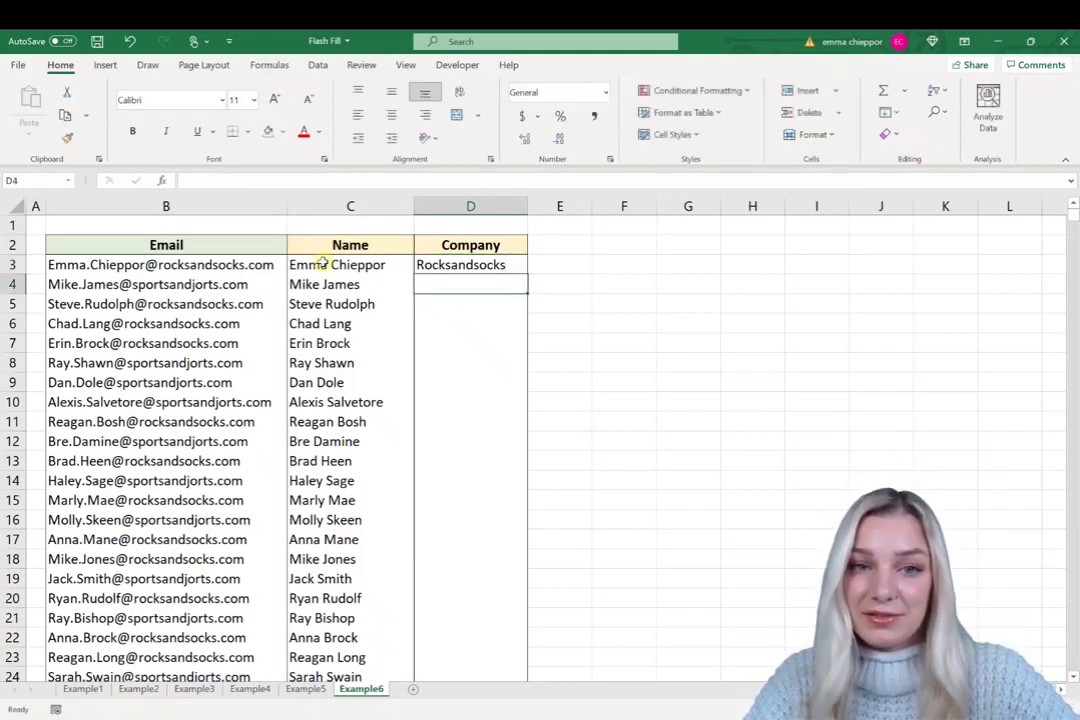
pyautogui.hotkey('ctrl', 'e')
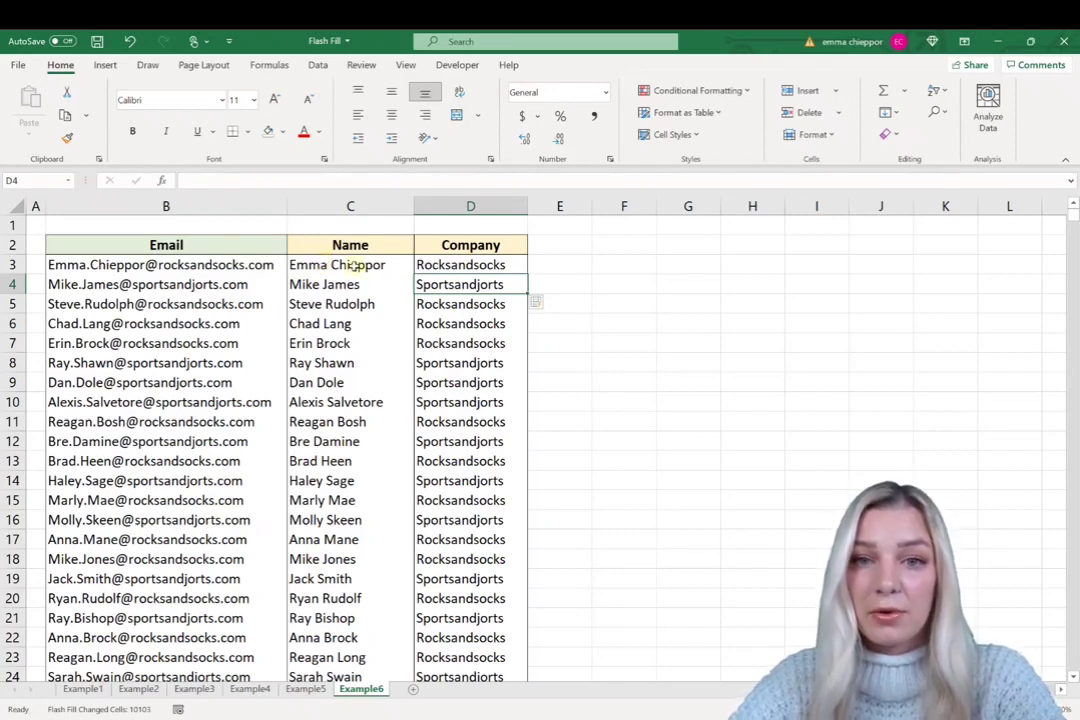
# - Put the first person's full name in F3 and dismiss Flash Fill's no-pattern warning
pyautogui.click(614, 260)
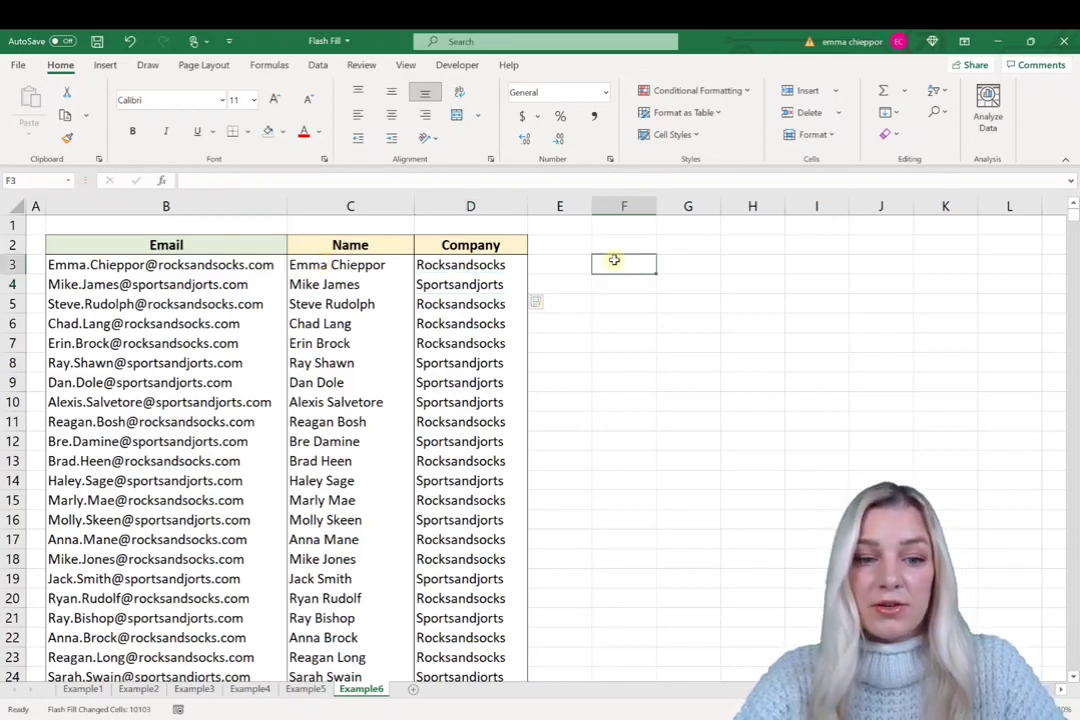
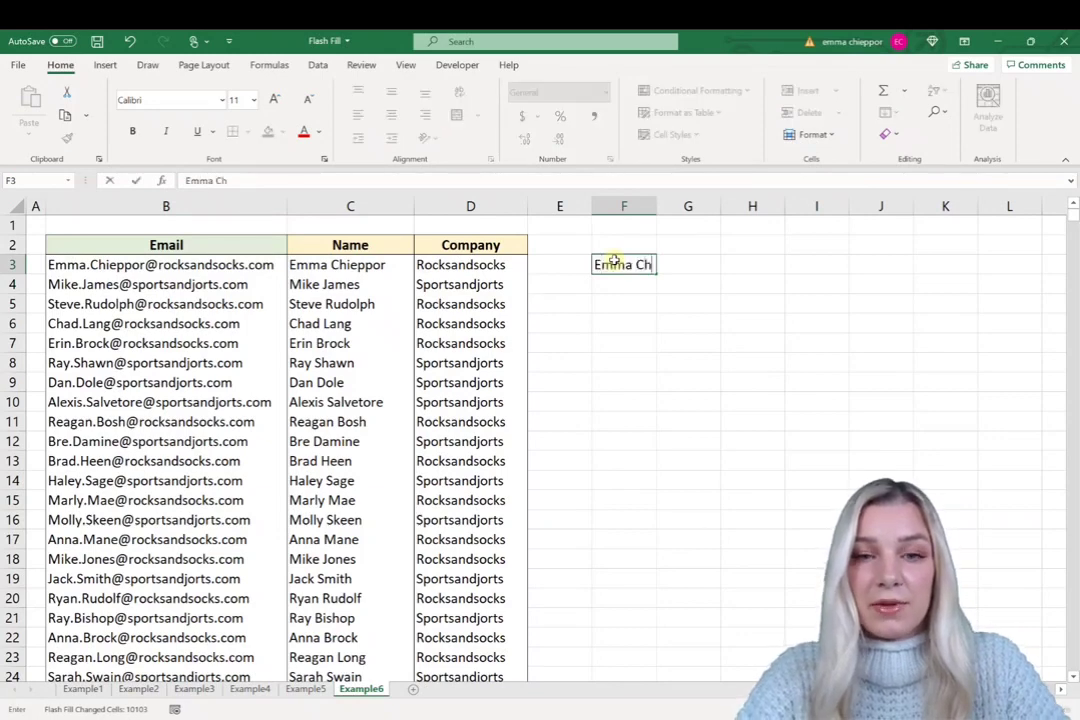
pyautogui.press('Return')
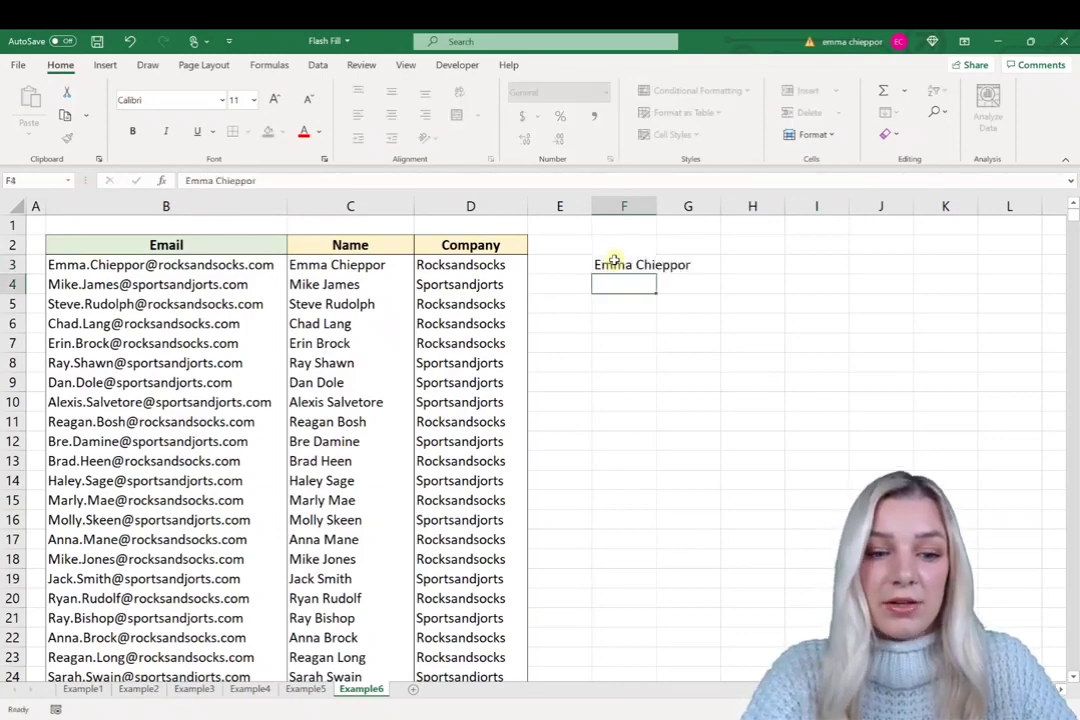
pyautogui.hotkey('ctrl', 'e')
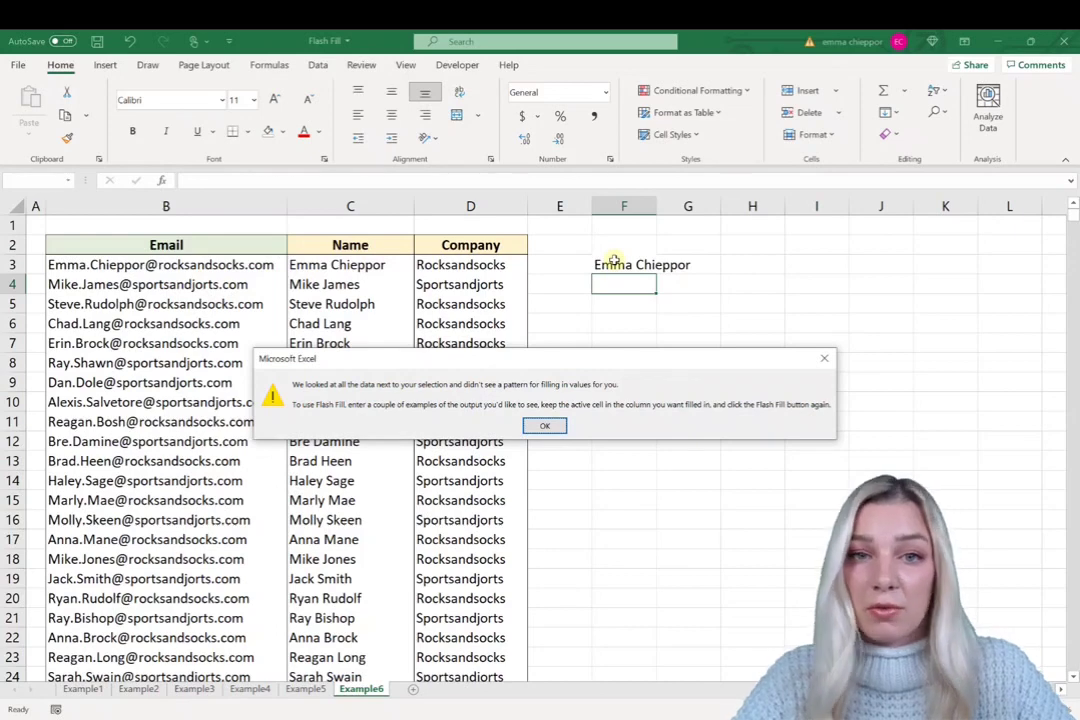
pyautogui.click(545, 424)
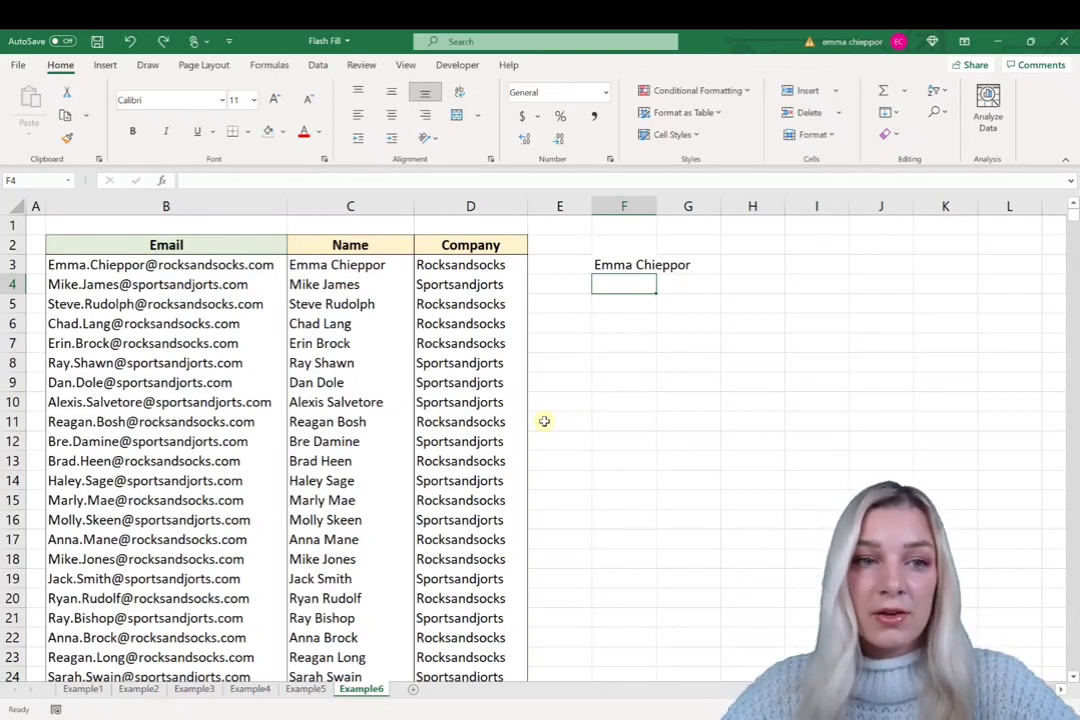
# - Replace the dot between first and last name in the B4 email with a hyphen
pyautogui.click(101, 283)
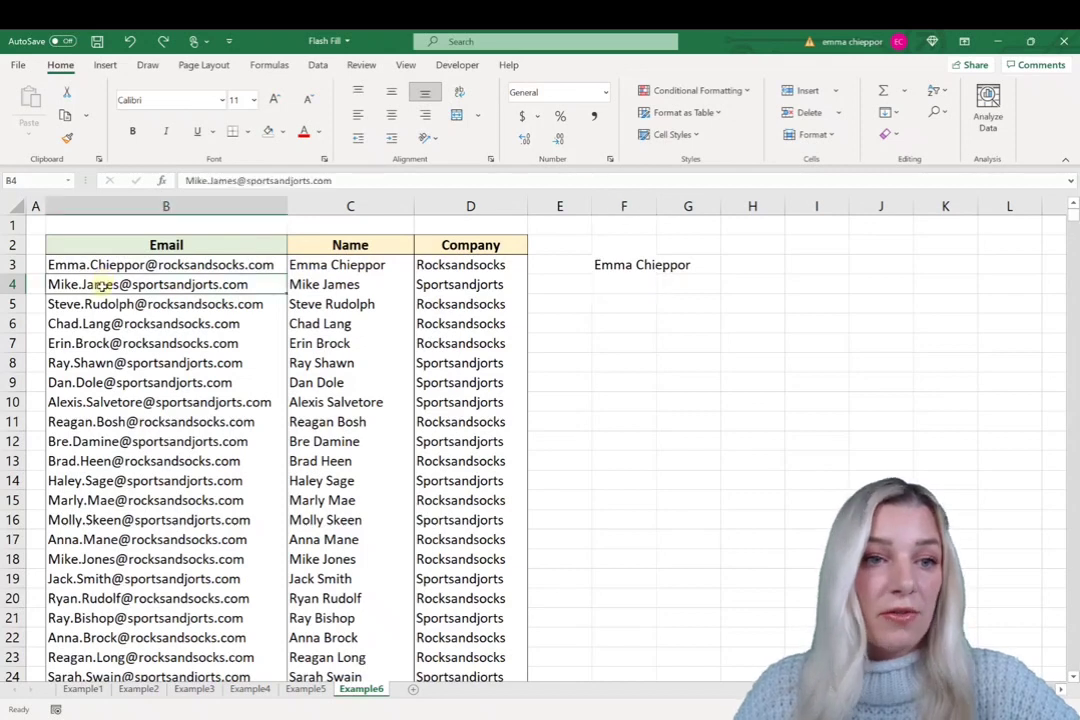
pyautogui.click(210, 181)
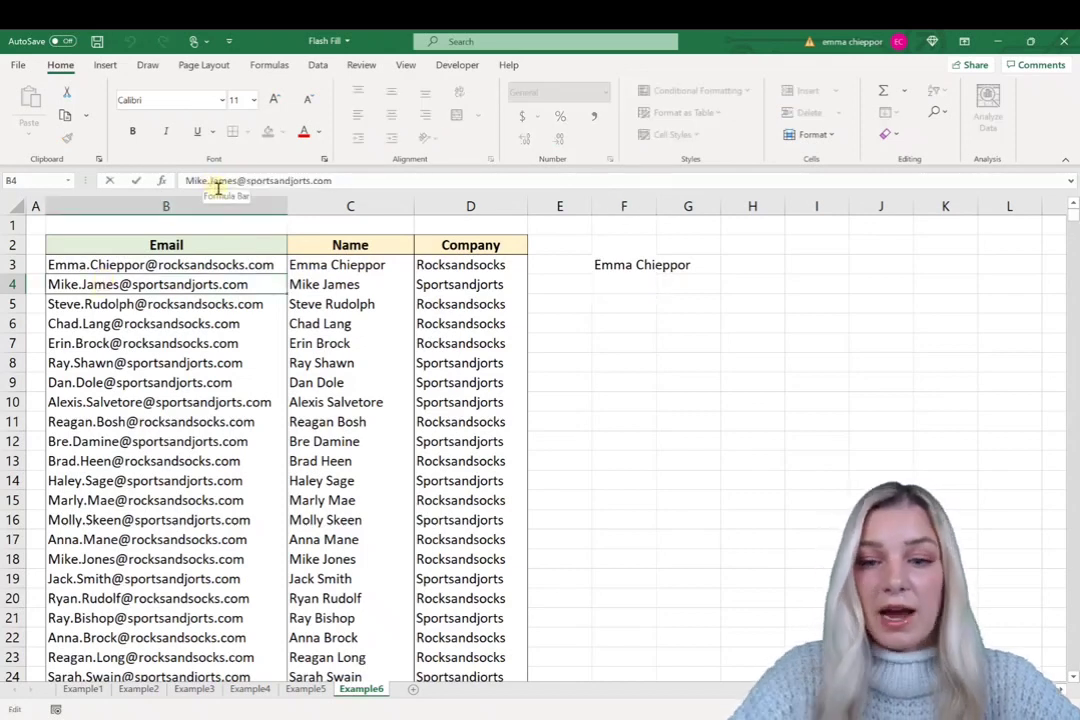
pyautogui.press('BackSpace')
pyautogui.write('-')
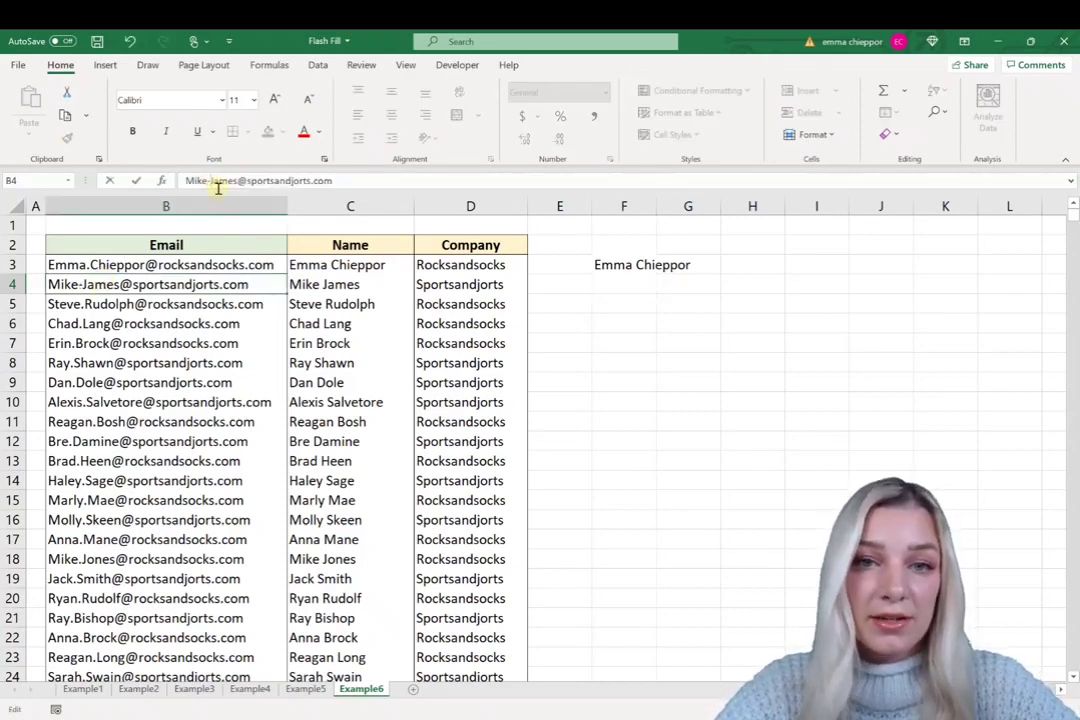